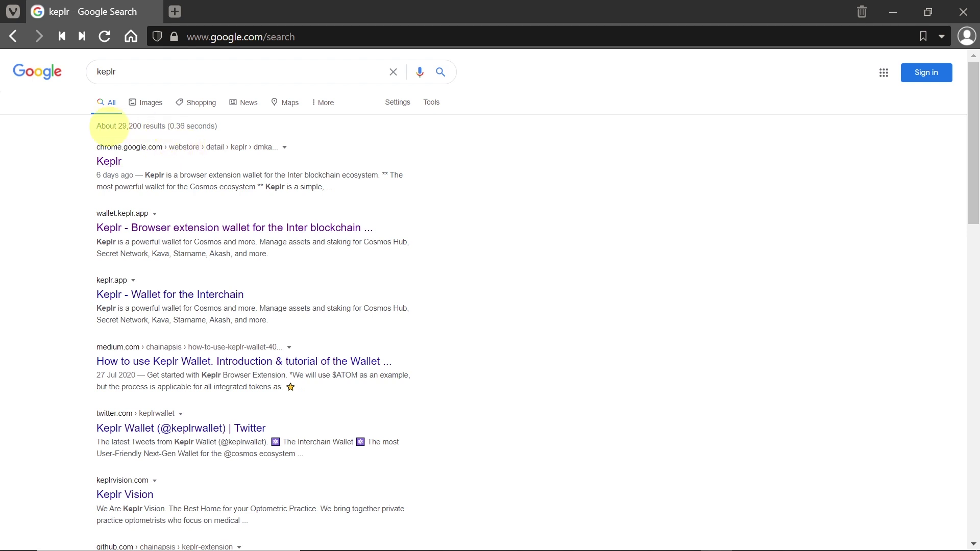
Open the Keplr extension's Chrome Web Store listing from the Google results.
{"action": "left_click", "coordinate": [105, 163]}
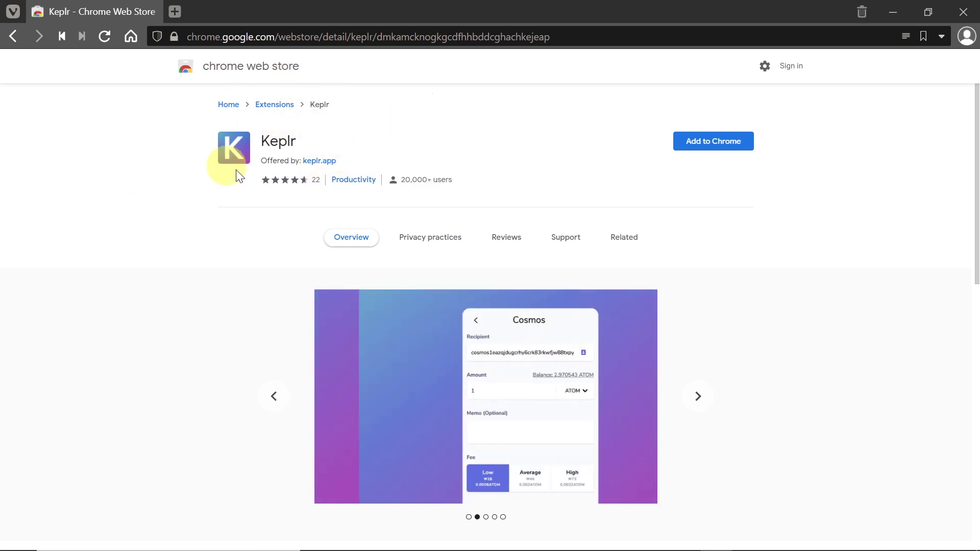
Start adding the Keplr extension to Chrome.
{"action": "left_click", "coordinate": [728, 147]}
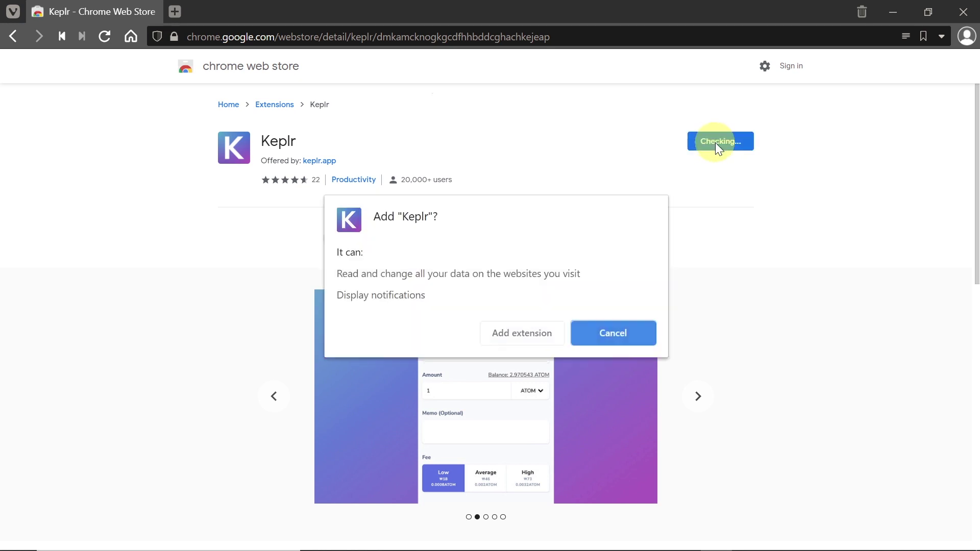
Confirm installing Keplr in the Add "Keplr"? permission dialog.
{"action": "left_click", "coordinate": [518, 337]}
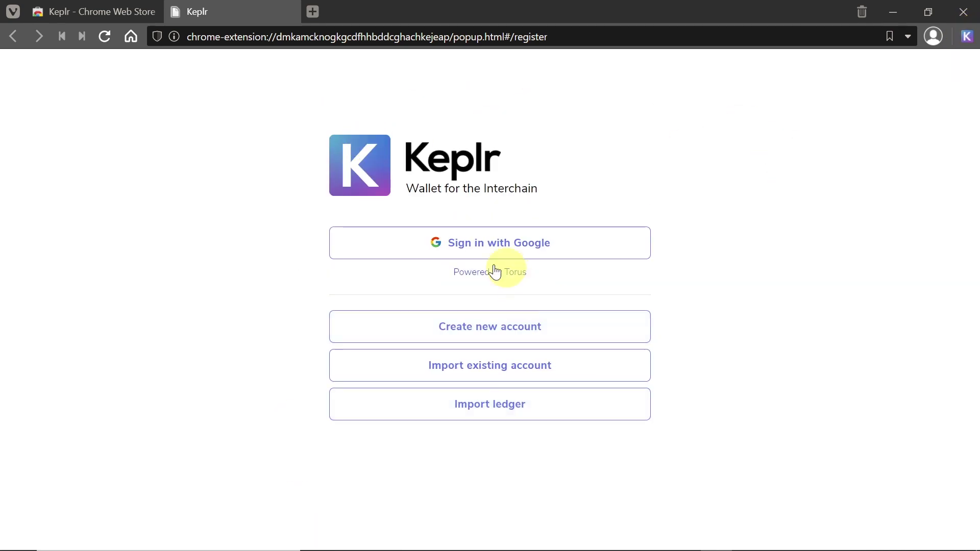
Begin creating a new Keplr account and zoom out so the whole form fits.
{"action": "left_click", "coordinate": [591, 232]}
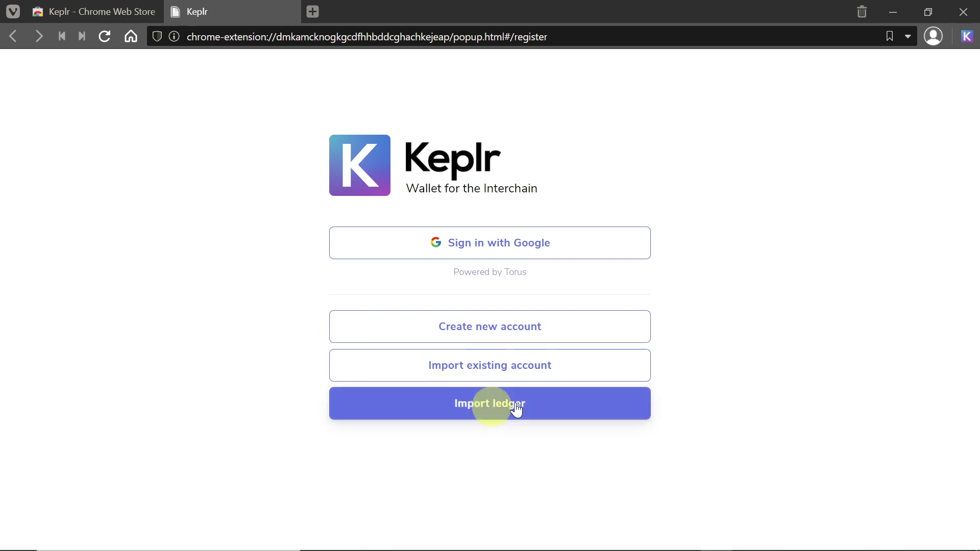
{"action": "left_click", "coordinate": [513, 324]}
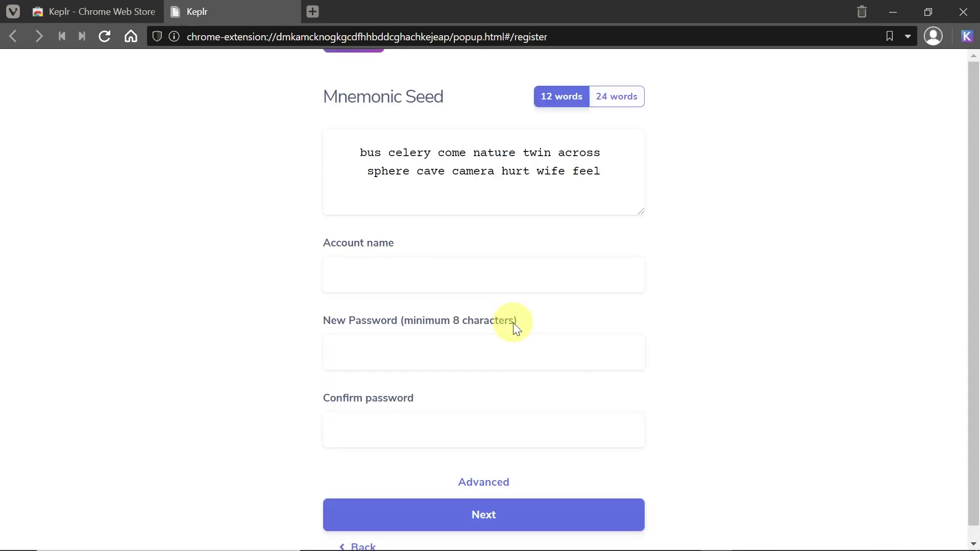
{"action": "key", "text": "ctrl+0"}
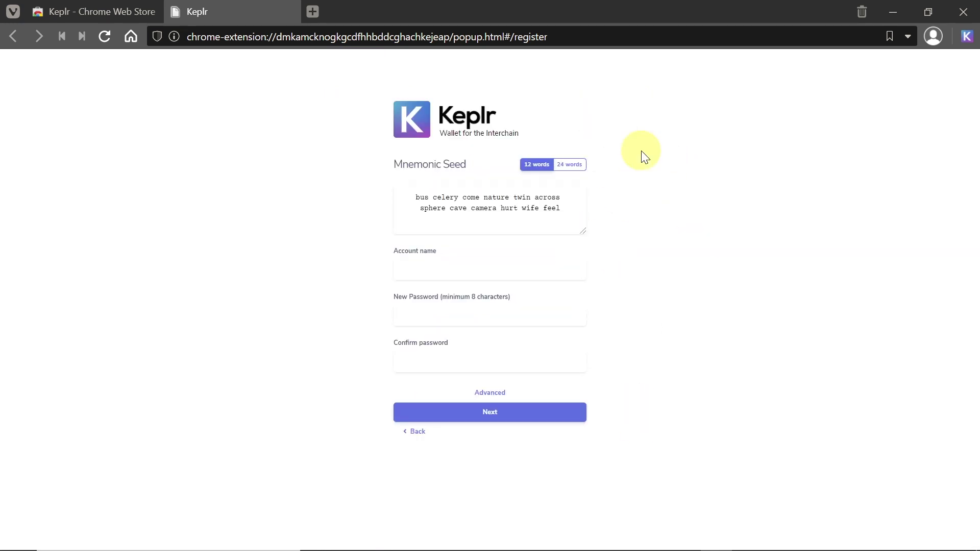
Toggle the seed between 12 and 24 words, ending on a fresh 12-word mnemonic.
{"action": "left_click", "coordinate": [551, 164]}
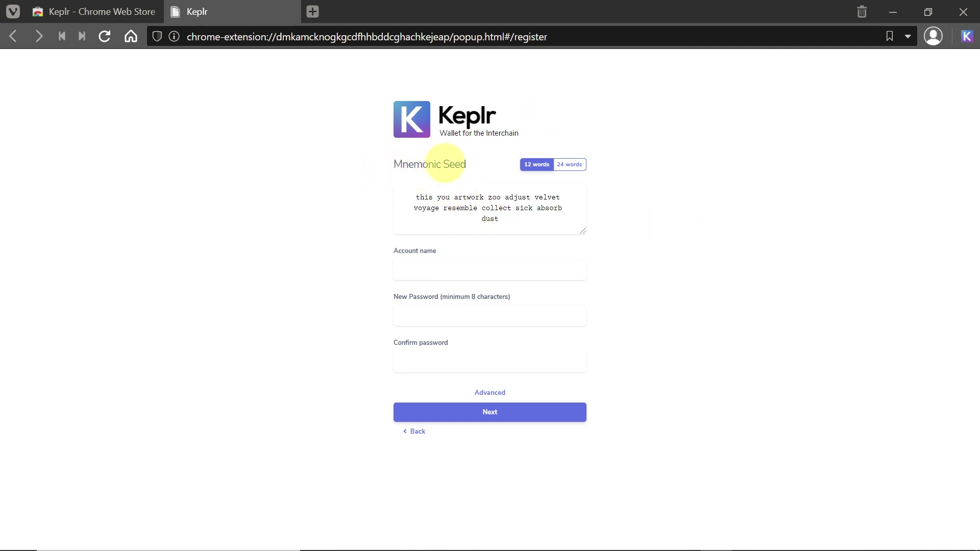
{"action": "left_click", "coordinate": [569, 164]}
{"action": "left_click", "coordinate": [543, 152]}
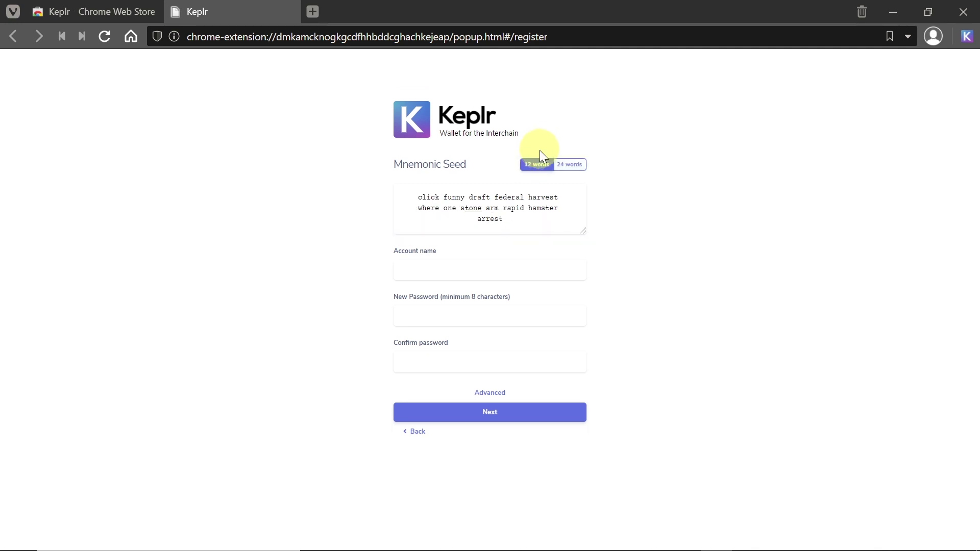
{"action": "left_click", "coordinate": [569, 154]}
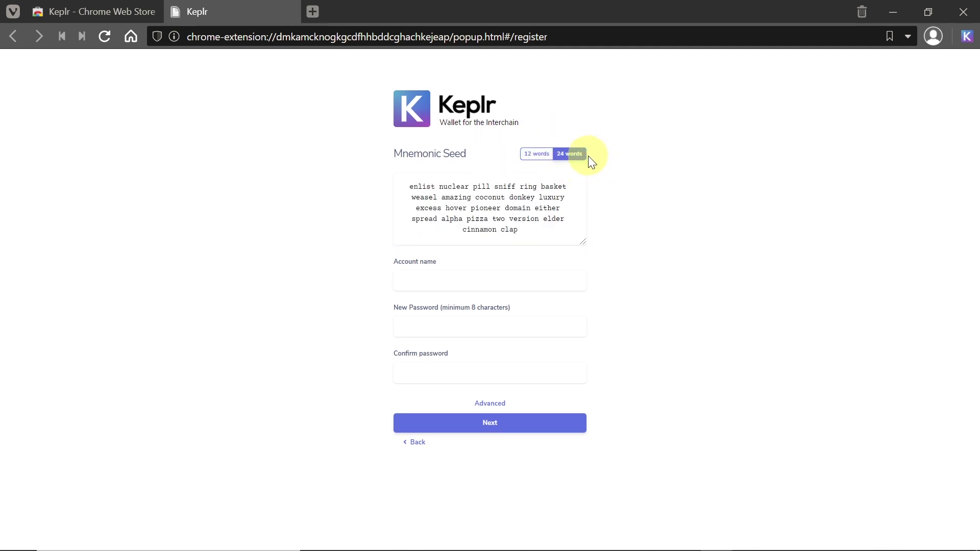
{"action": "left_click", "coordinate": [541, 151]}
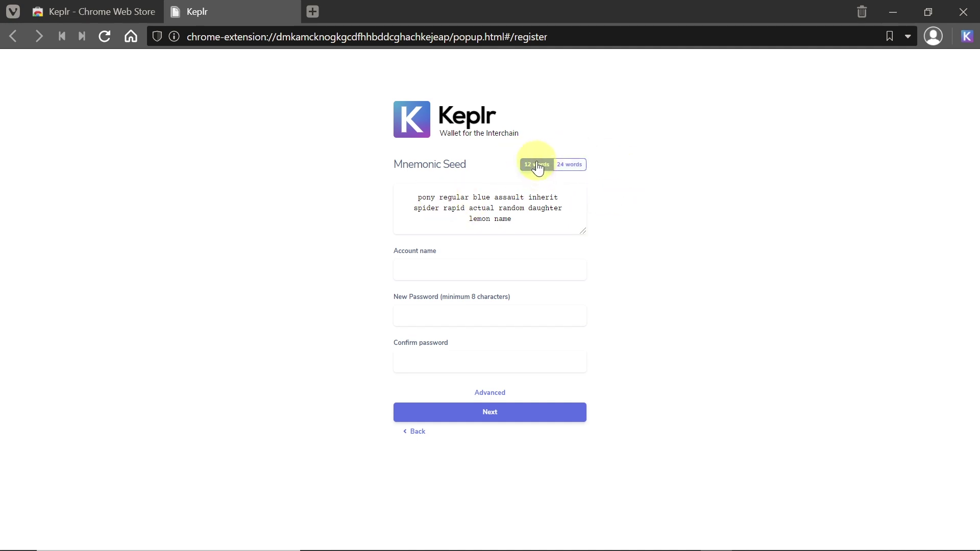
{"action": "double_click", "coordinate": [425, 197]}
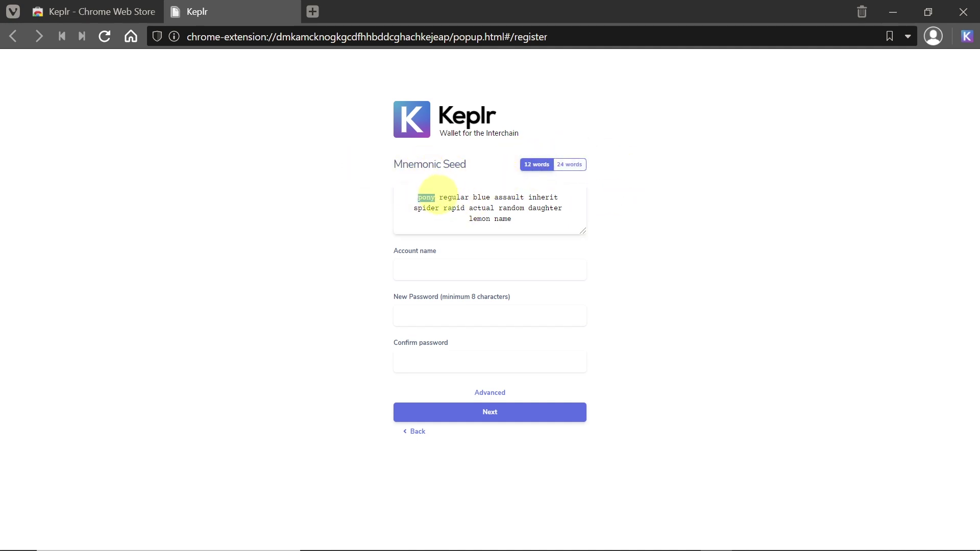
{"action": "left_click", "coordinate": [457, 223]}
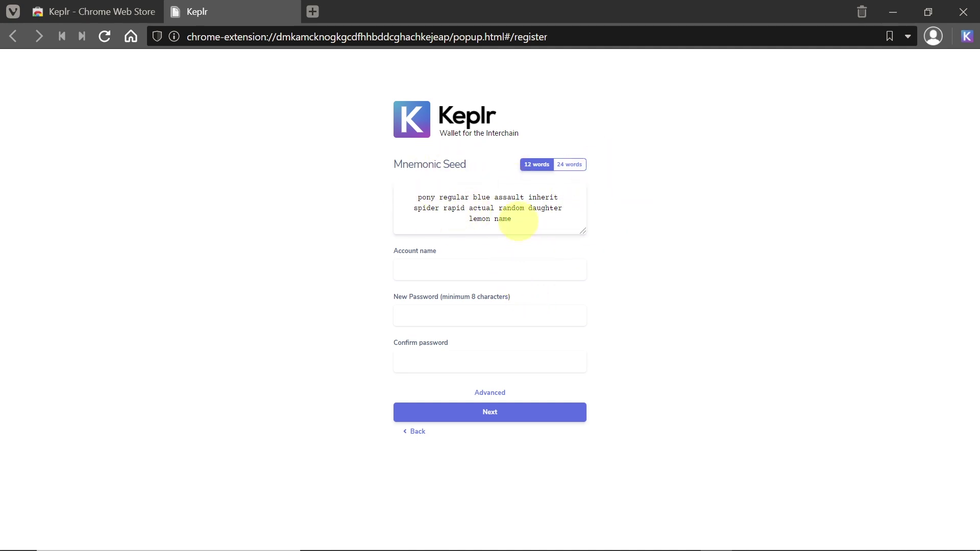
{"action": "left_click_drag", "start_coordinate": [518, 221], "coordinate": [418, 196]}
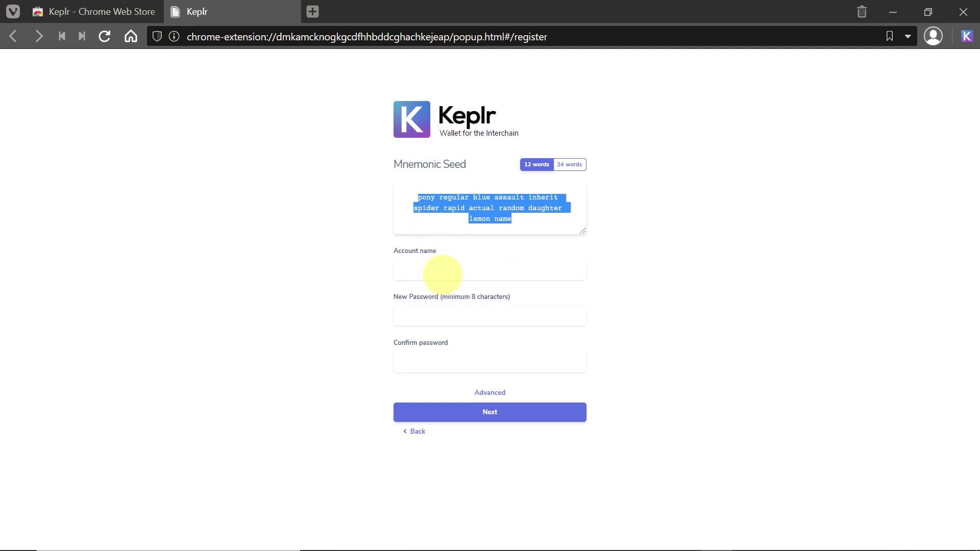
Name the account Test, enter the account password twice, and continue.
{"action": "left_click", "coordinate": [442, 274]}
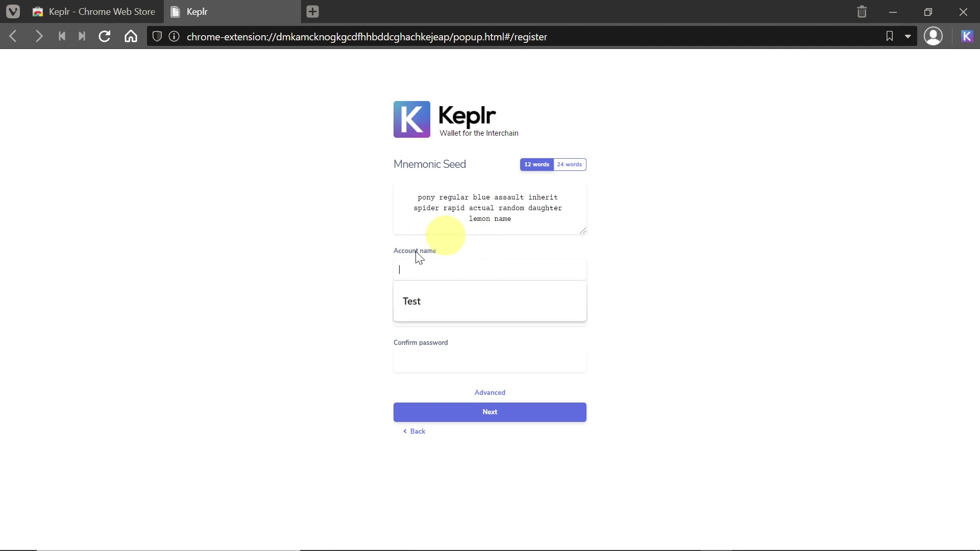
{"action": "left_click", "coordinate": [425, 301]}
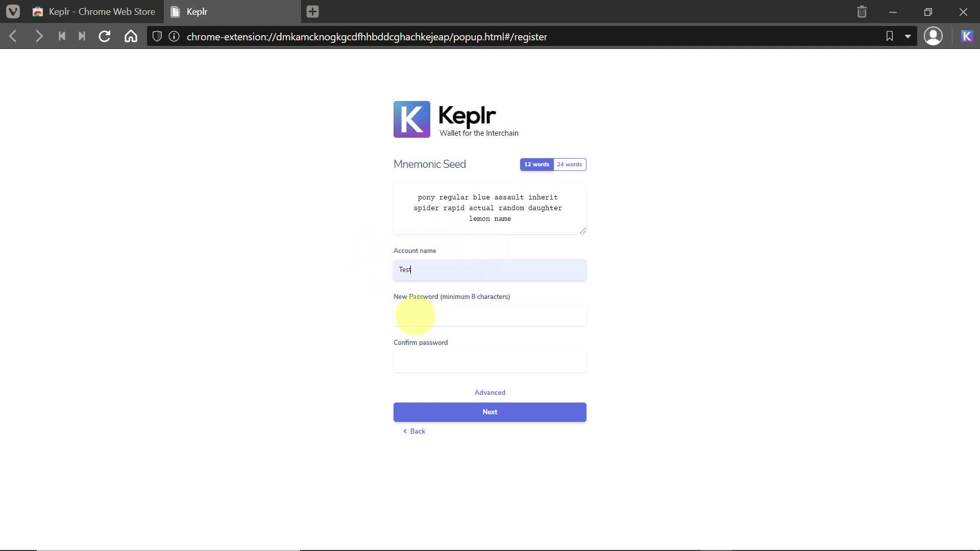
{"action": "left_click", "coordinate": [414, 316]}
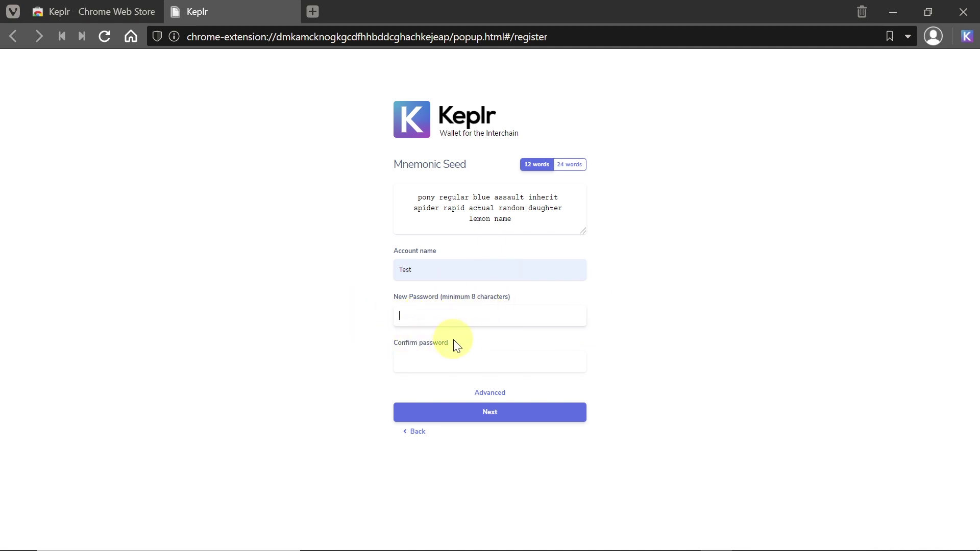
{"action": "type", "text": "12345678"}
{"action": "key", "text": "Tab"}
{"action": "type", "text": "12345678"}
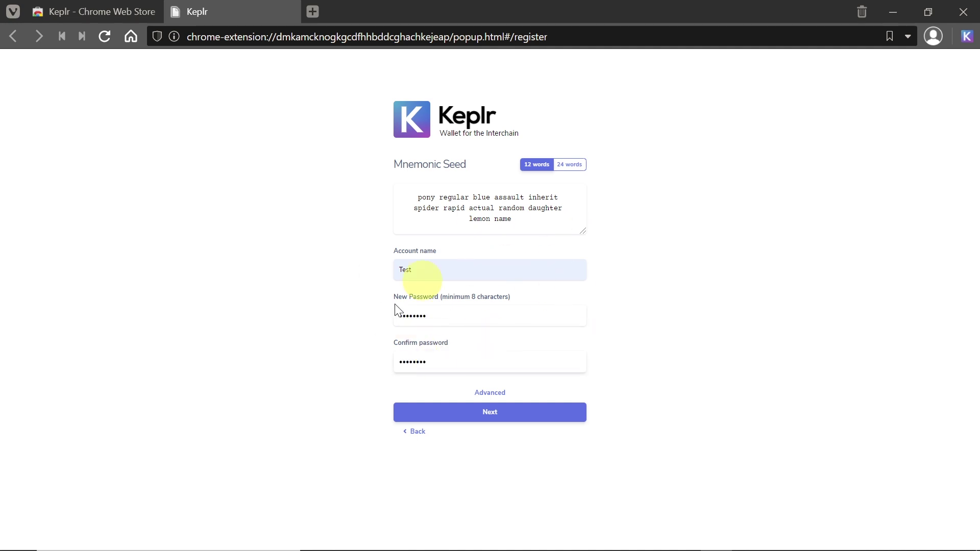
{"action": "left_click", "coordinate": [508, 412]}
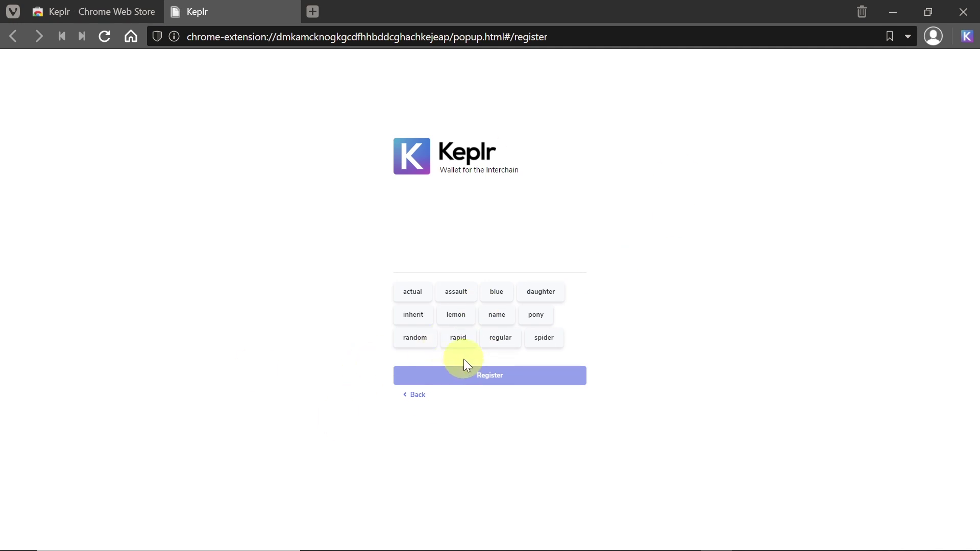
Place the twelve seed-word chips in the mnemonic's order.
{"action": "left_click", "coordinate": [537, 322]}
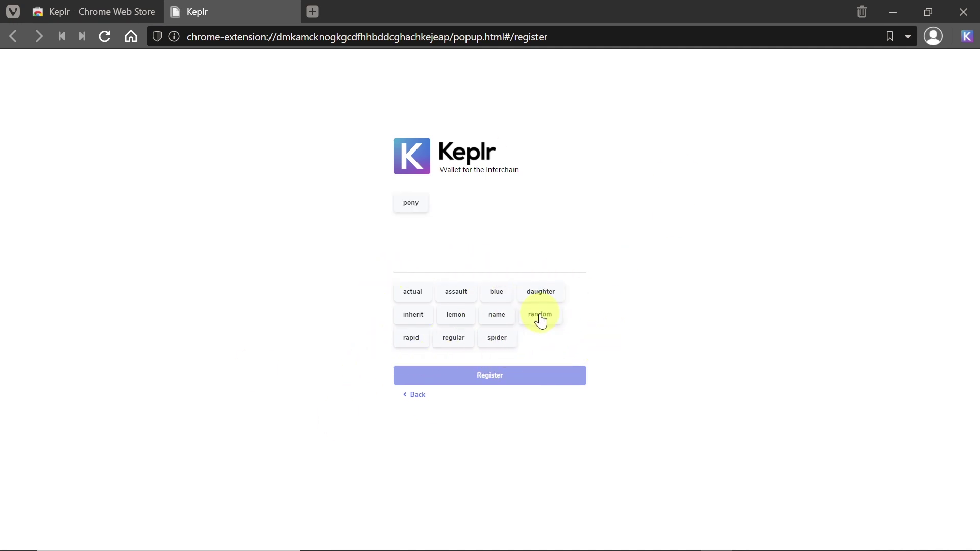
{"action": "left_click", "coordinate": [453, 339]}
{"action": "left_click", "coordinate": [496, 294]}
{"action": "left_click", "coordinate": [455, 294]}
{"action": "left_click", "coordinate": [508, 295]}
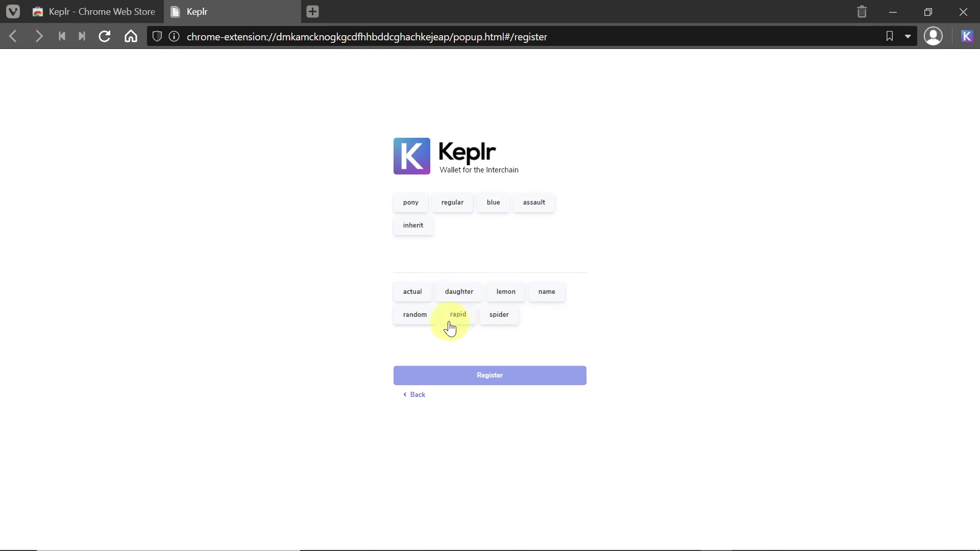
{"action": "left_click", "coordinate": [498, 316]}
{"action": "left_click", "coordinate": [453, 317]}
{"action": "left_click", "coordinate": [413, 292]}
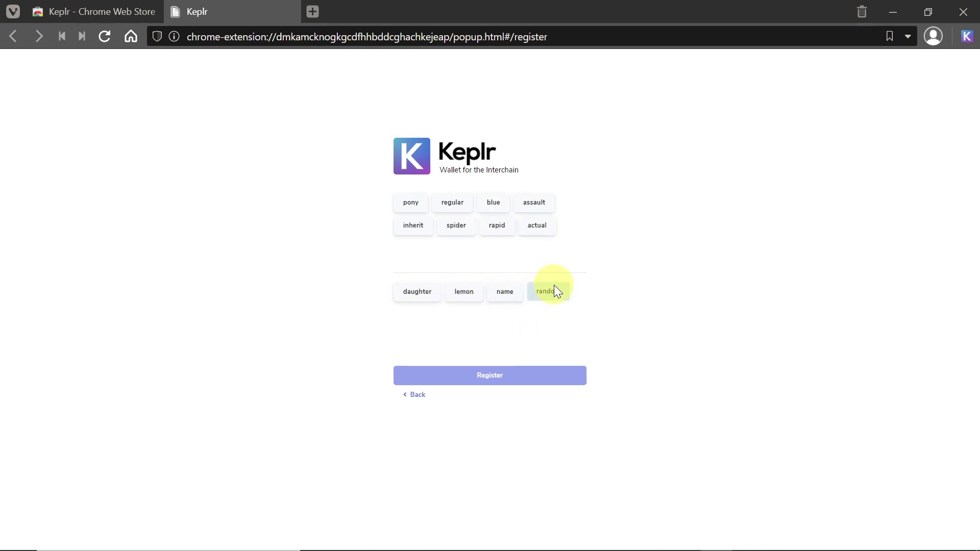
{"action": "left_click", "coordinate": [550, 290]}
{"action": "left_click", "coordinate": [417, 293]}
{"action": "left_click", "coordinate": [456, 294]}
{"action": "left_click", "coordinate": [416, 296]}
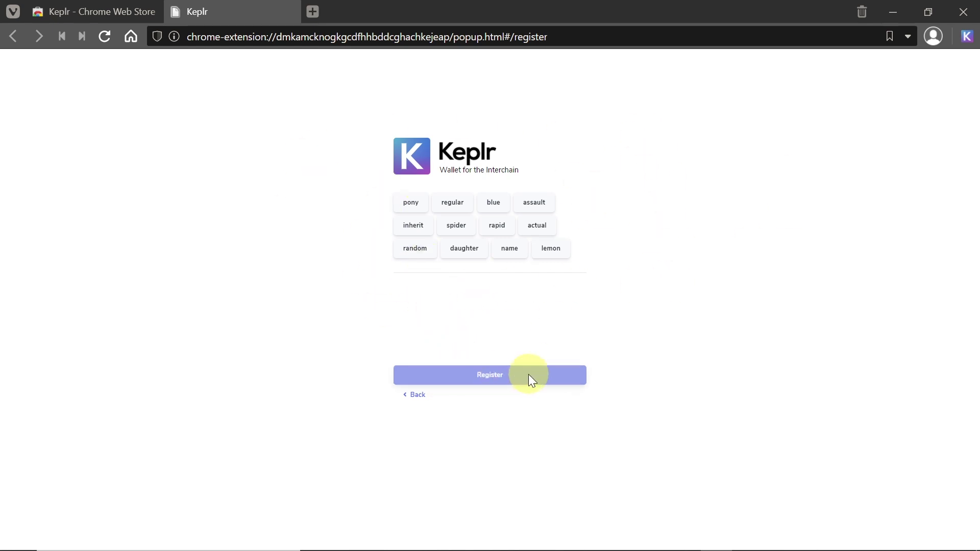
Correct the order of the last two words, register the account, and finish setup.
{"action": "left_click", "coordinate": [552, 250]}
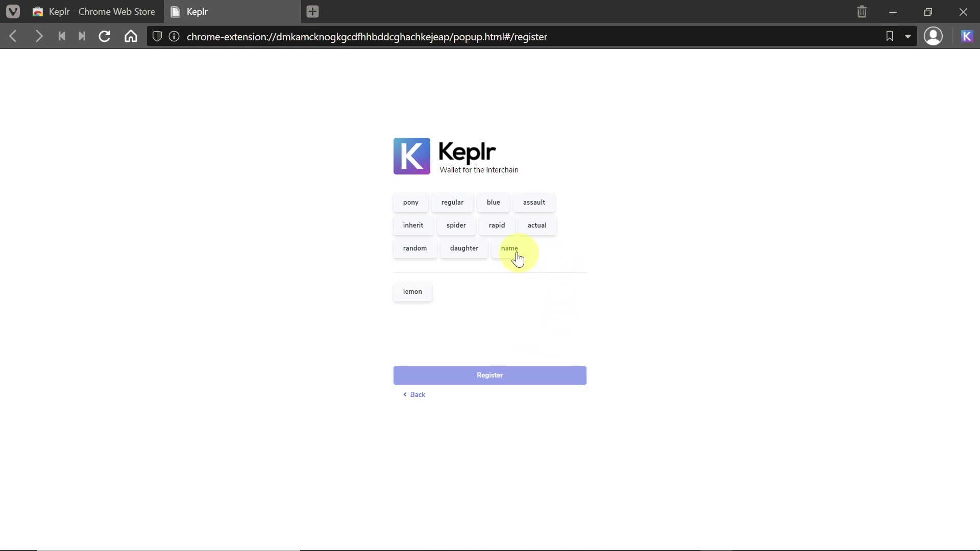
{"action": "left_click", "coordinate": [511, 250]}
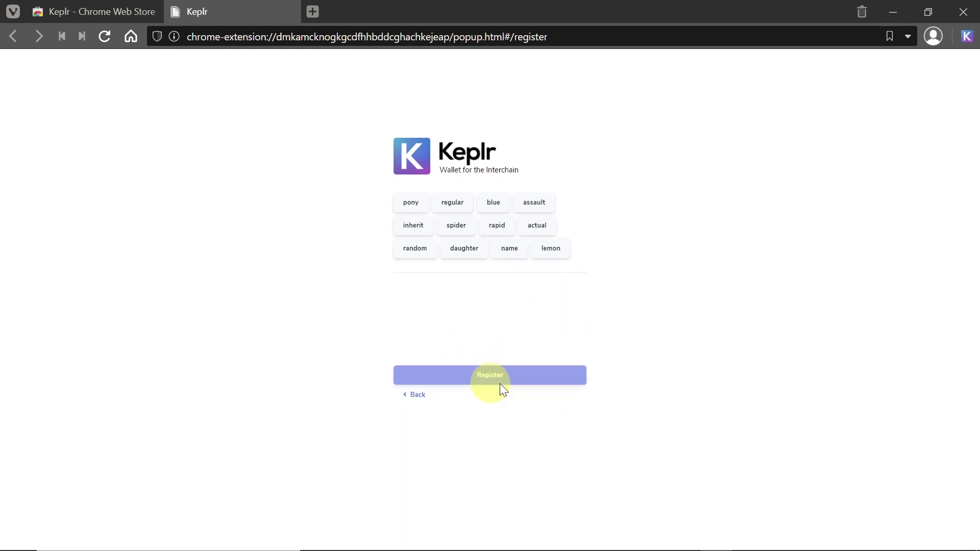
{"action": "left_click", "coordinate": [510, 252]}
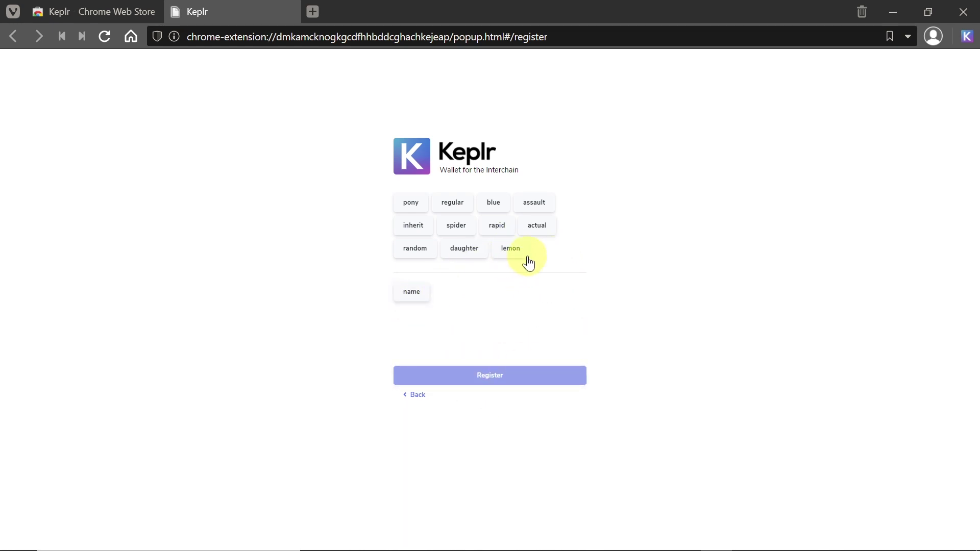
{"action": "left_click", "coordinate": [527, 253]}
{"action": "left_click", "coordinate": [465, 295]}
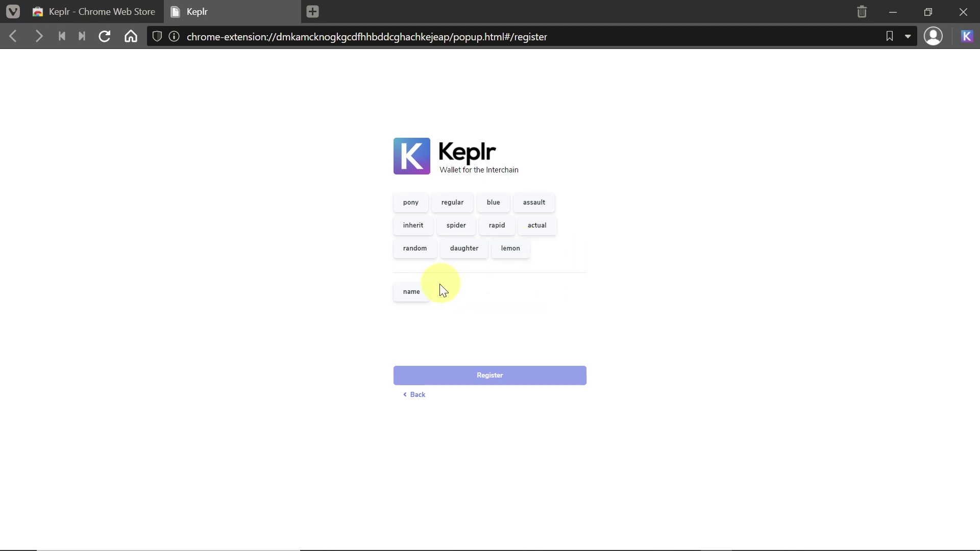
{"action": "left_click", "coordinate": [414, 294]}
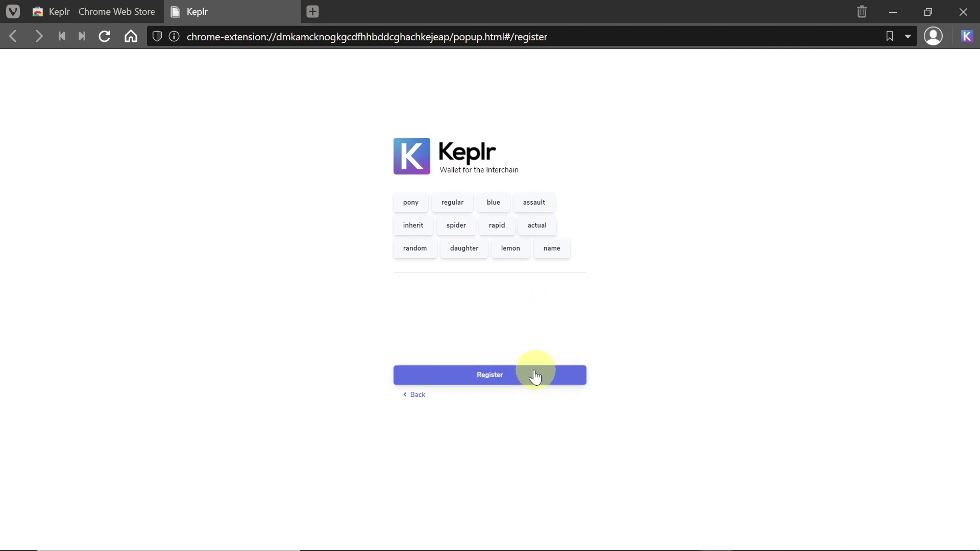
{"action": "left_click", "coordinate": [492, 379]}
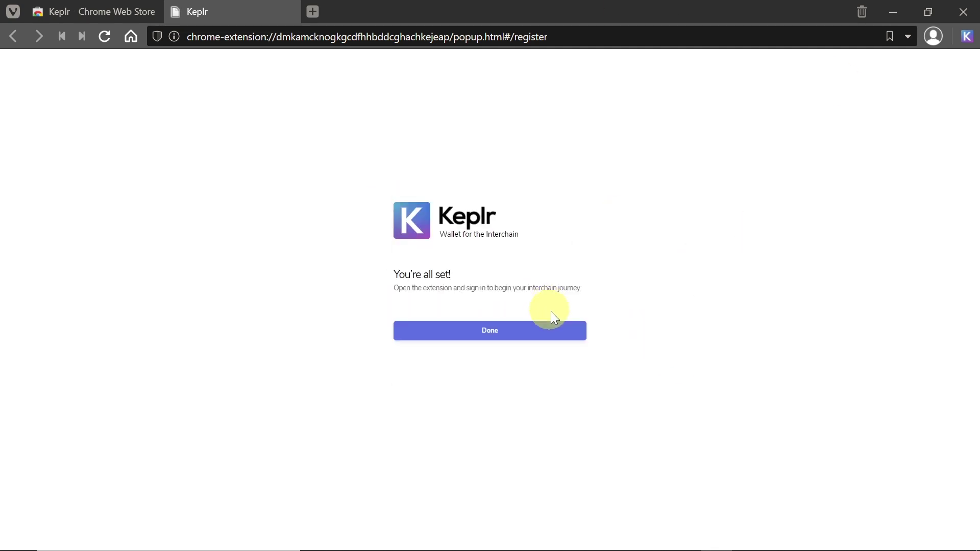
{"action": "left_click", "coordinate": [512, 335]}
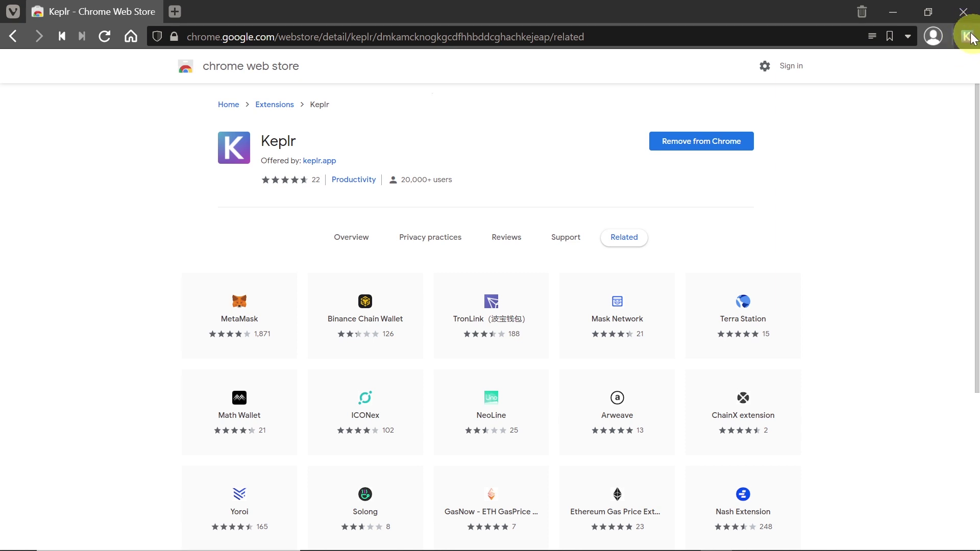
Open the Keplr popup, copy the Test account's Cosmos address, and view the chain list.
{"action": "left_click", "coordinate": [972, 39]}
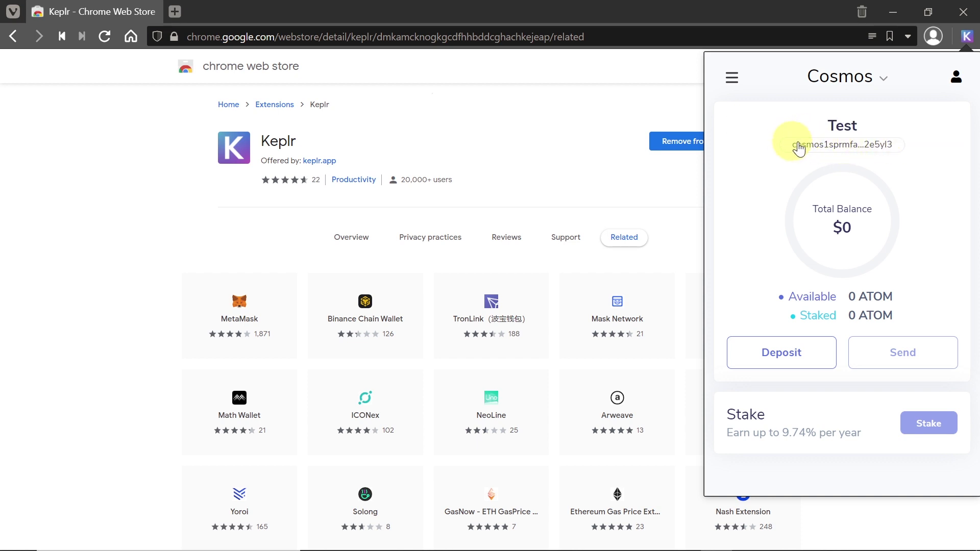
{"action": "left_click", "coordinate": [845, 147]}
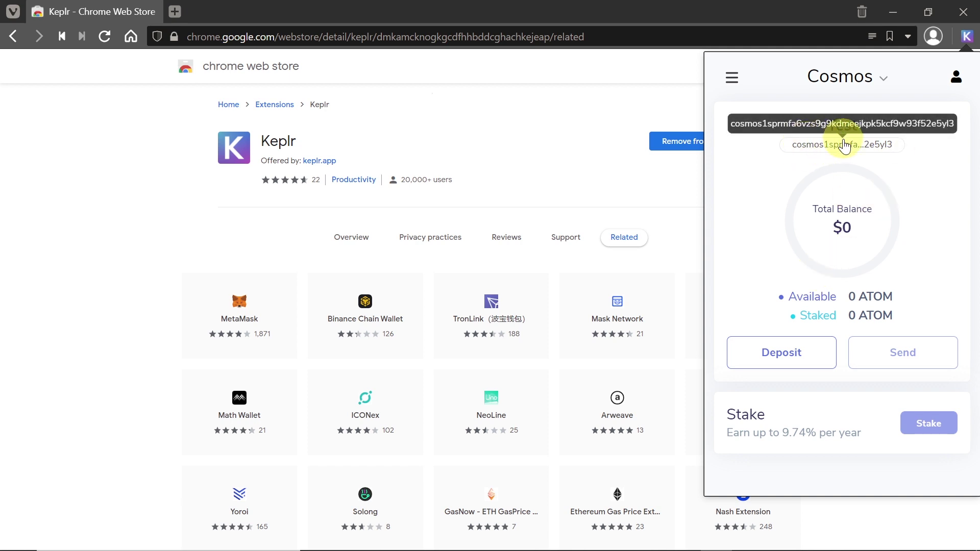
{"action": "left_click", "coordinate": [843, 146]}
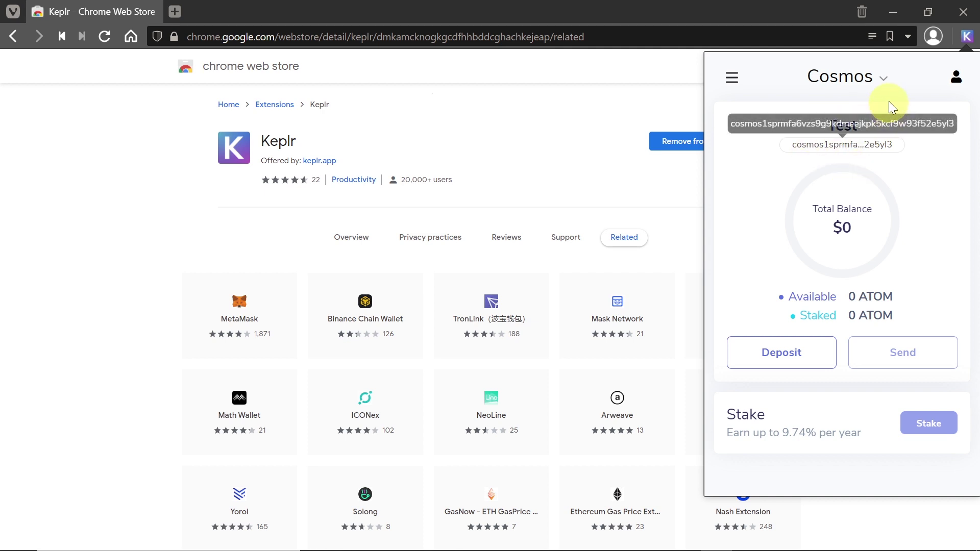
{"action": "left_click", "coordinate": [887, 79]}
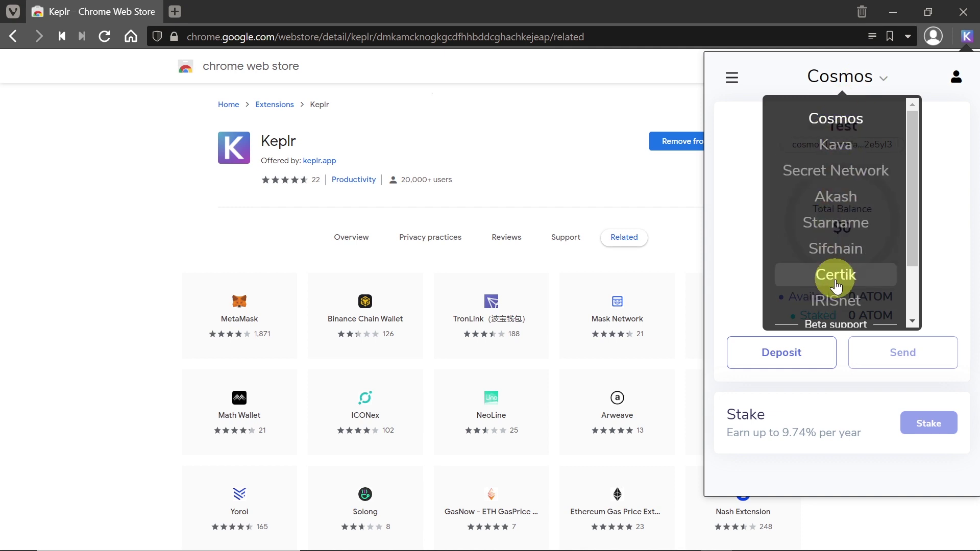
{"action": "left_click", "coordinate": [842, 151]}
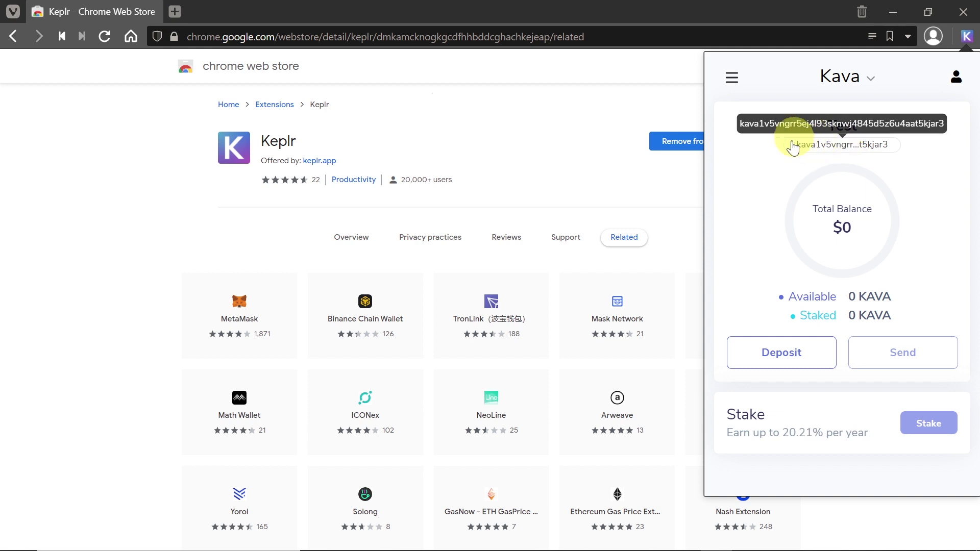
{"action": "left_click", "coordinate": [824, 148]}
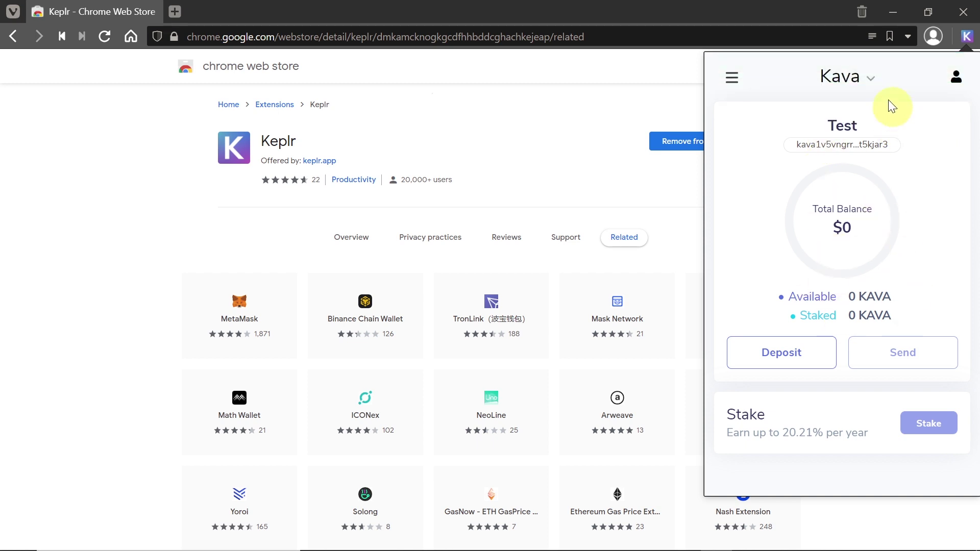
{"action": "left_click", "coordinate": [873, 80]}
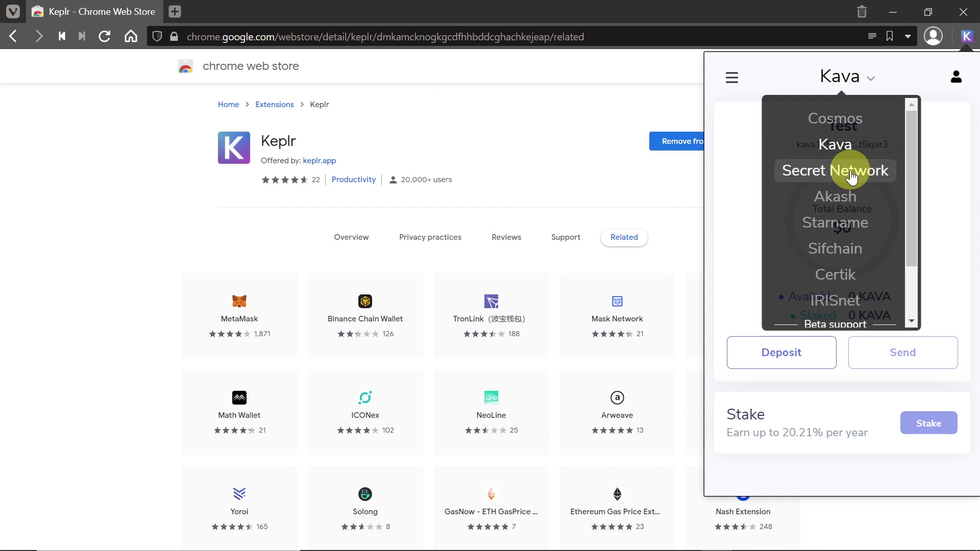
{"action": "left_click", "coordinate": [850, 169]}
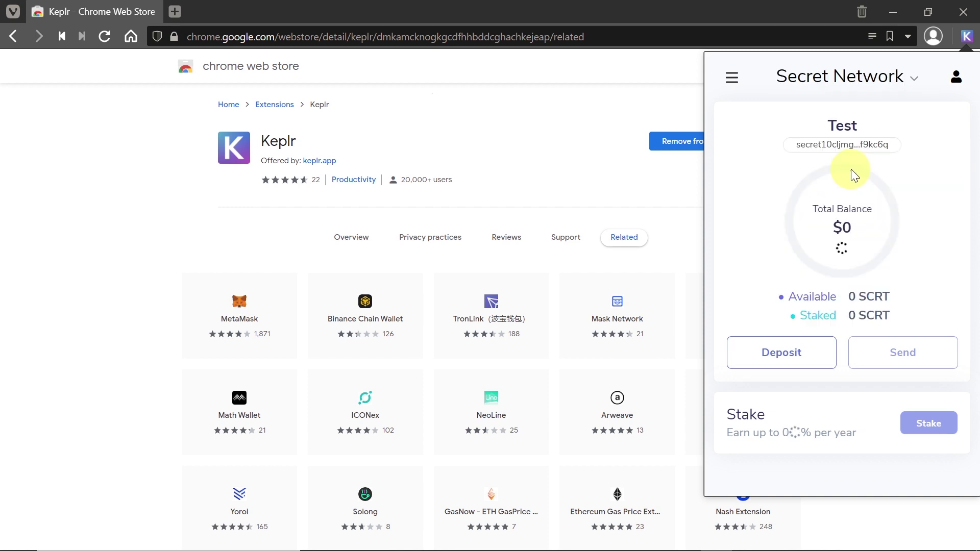
{"action": "left_click", "coordinate": [859, 77]}
{"action": "left_click", "coordinate": [837, 199]}
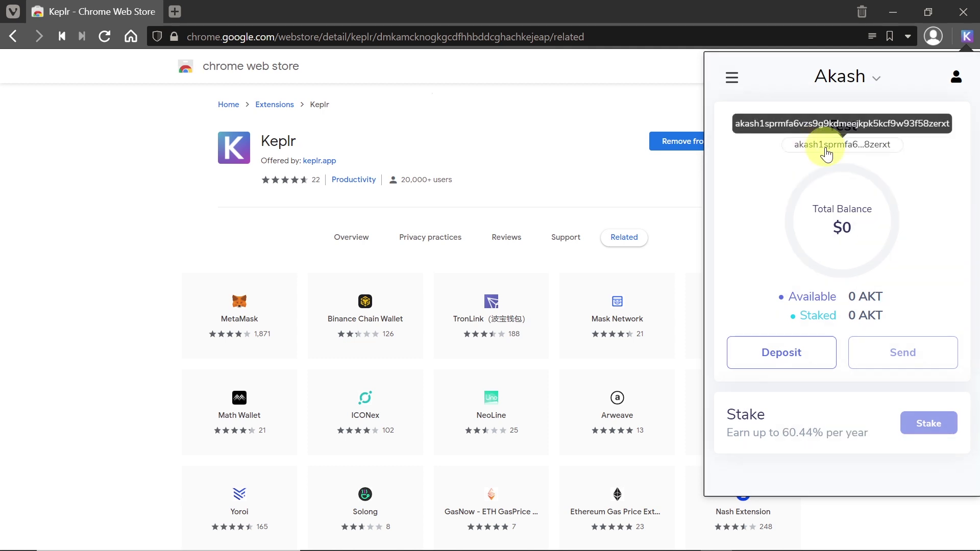
{"action": "left_click", "coordinate": [861, 82]}
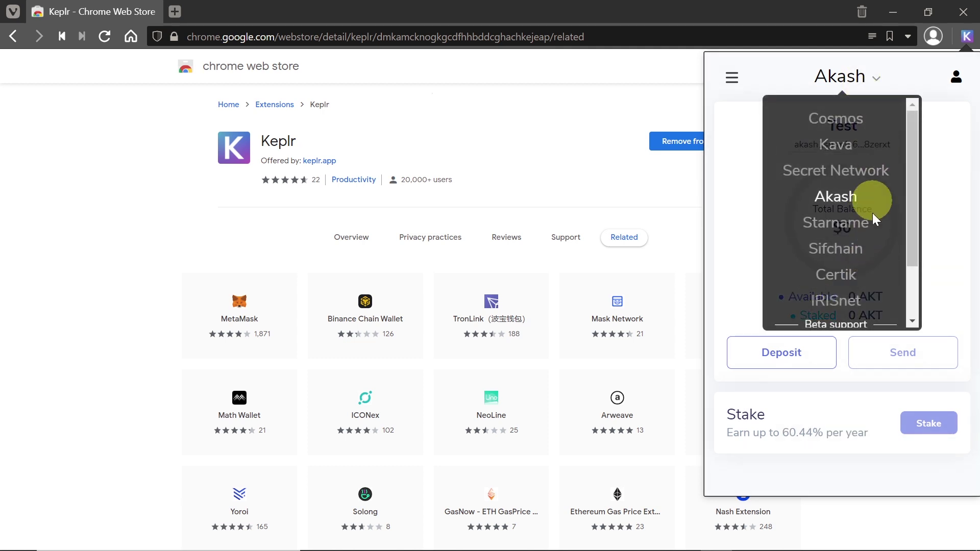
{"action": "scroll", "coordinate": [873, 260], "scroll_direction": "down", "scroll_amount": 2}
{"action": "scroll", "coordinate": [866, 209], "scroll_direction": "up", "scroll_amount": 2}
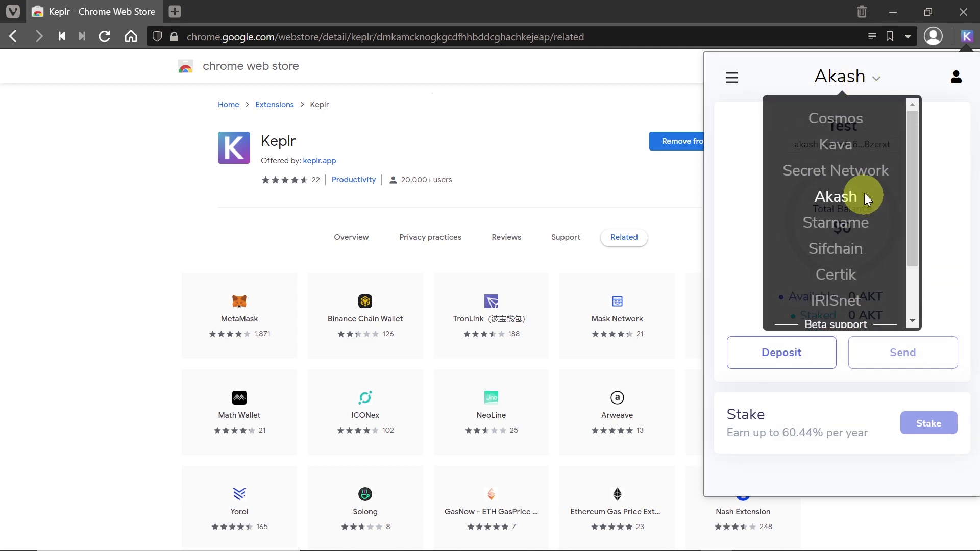
{"action": "left_click", "coordinate": [842, 118]}
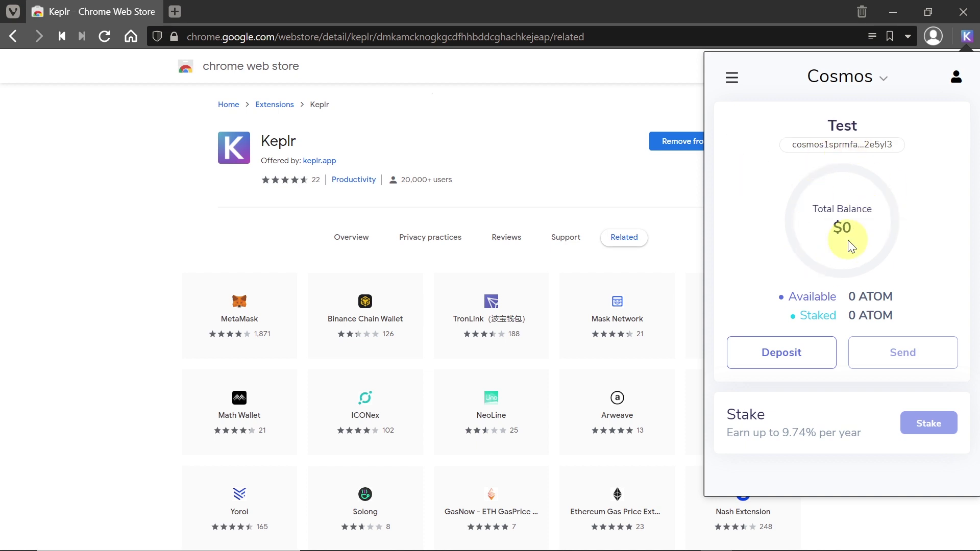
{"action": "left_click", "coordinate": [798, 357]}
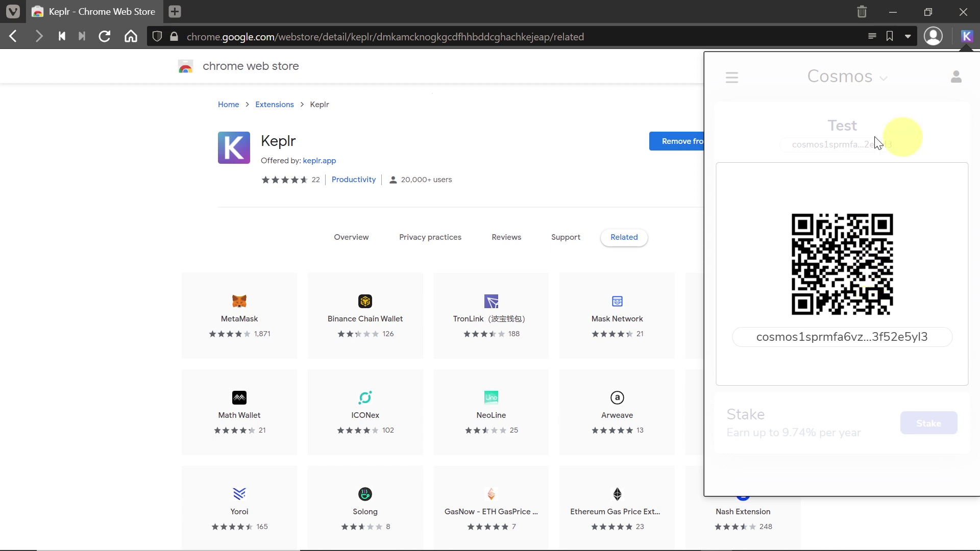
{"action": "left_click", "coordinate": [788, 125]}
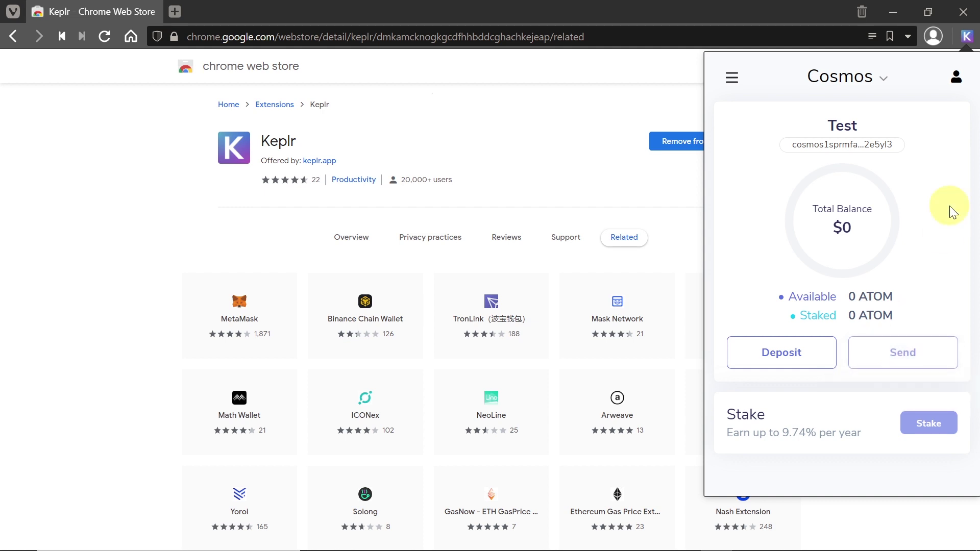
{"action": "left_click", "coordinate": [956, 79]}
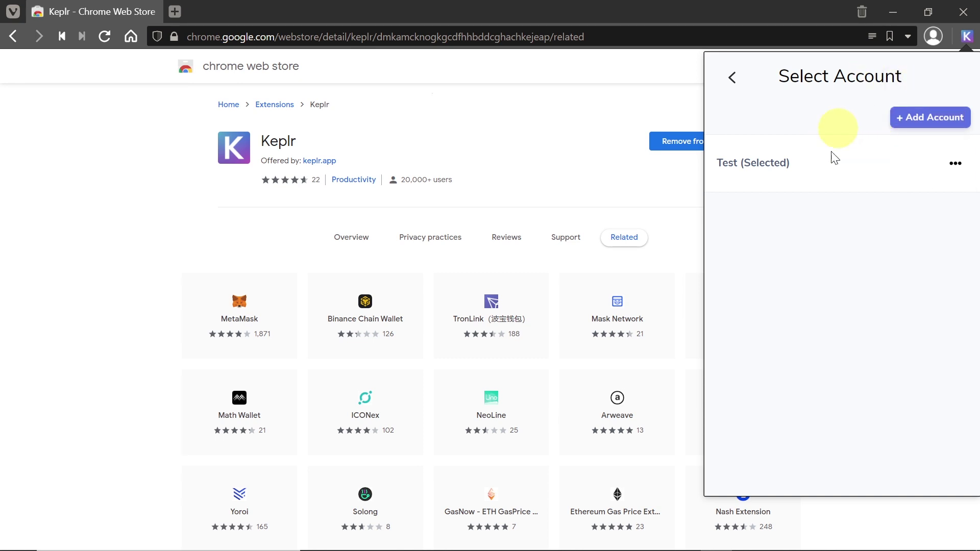
{"action": "left_click", "coordinate": [955, 165]}
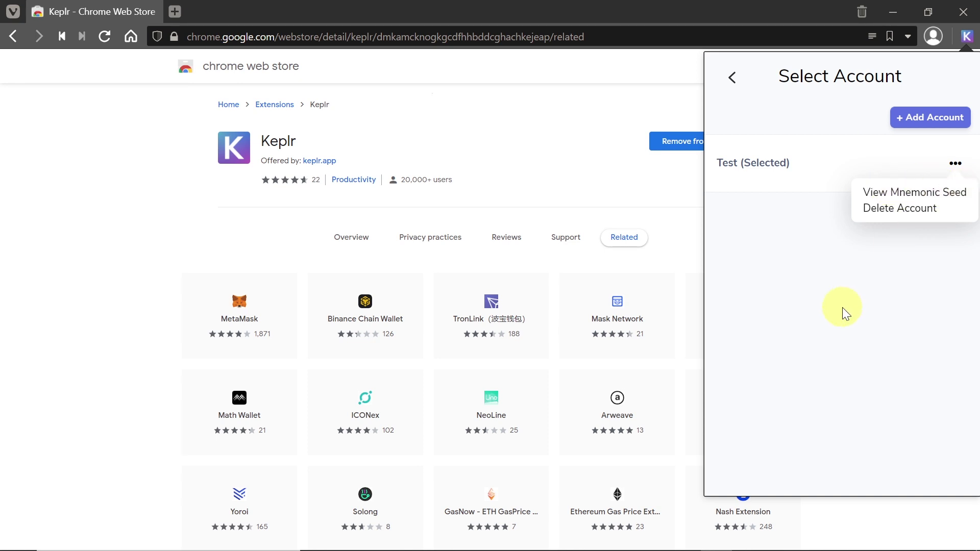
{"action": "left_click", "coordinate": [732, 80]}
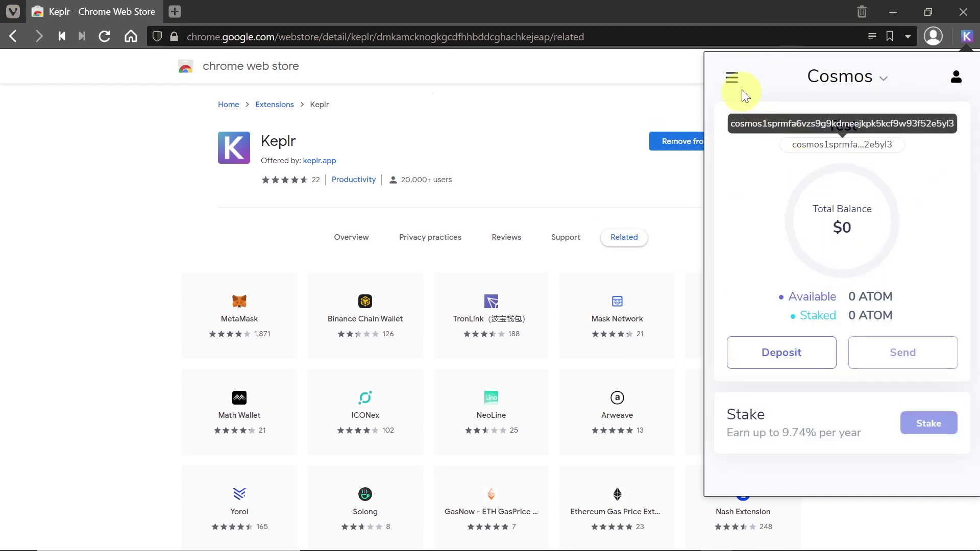
{"action": "left_click", "coordinate": [733, 78]}
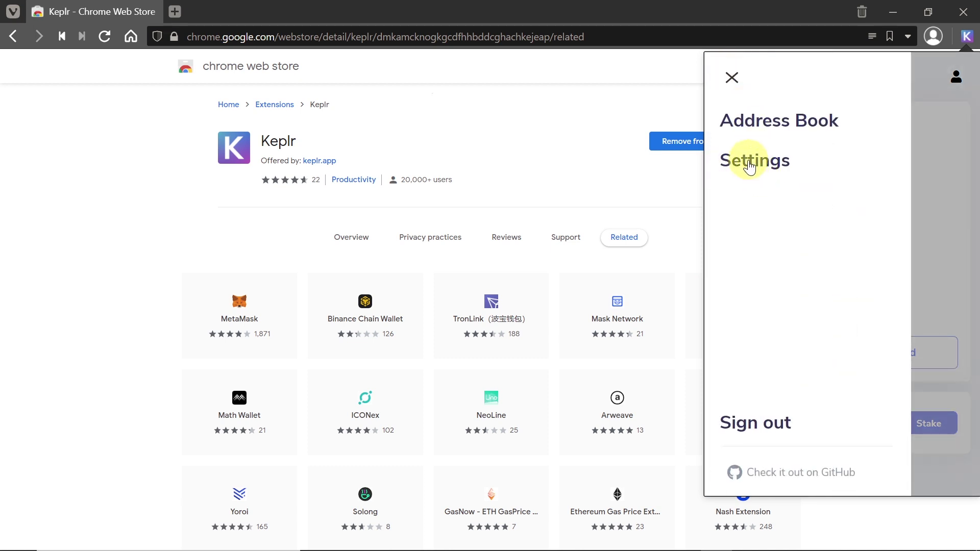
{"action": "left_click", "coordinate": [776, 164]}
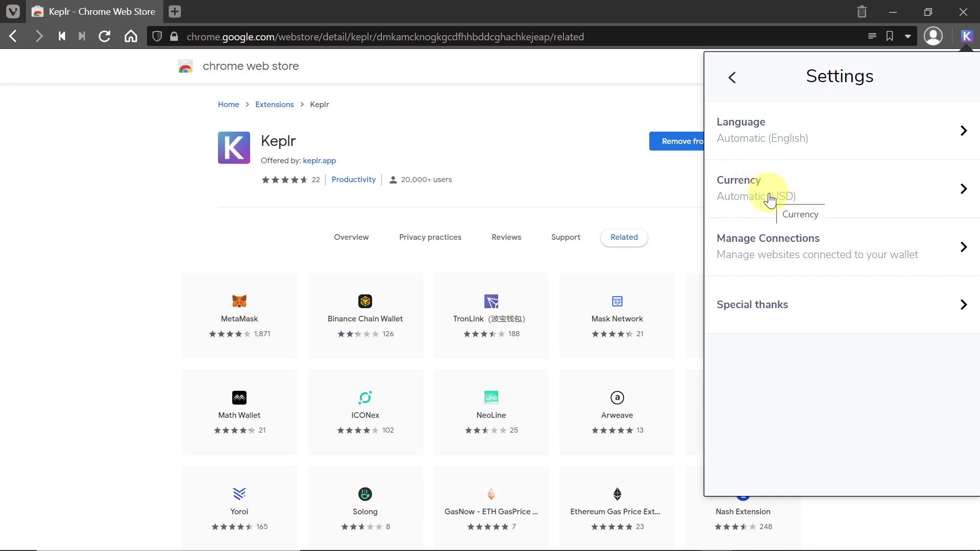
{"action": "left_click", "coordinate": [733, 75]}
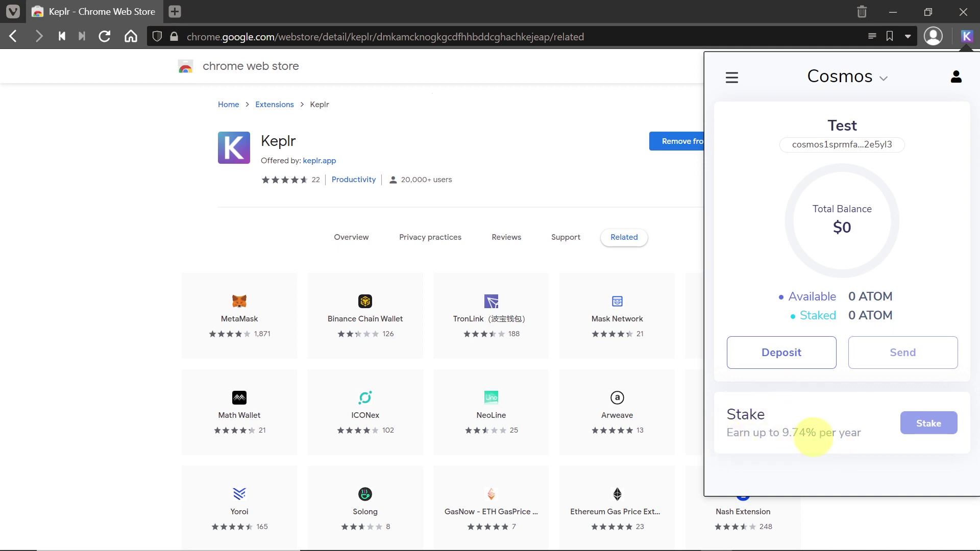
{"action": "mouse_move", "coordinate": [941, 424]}
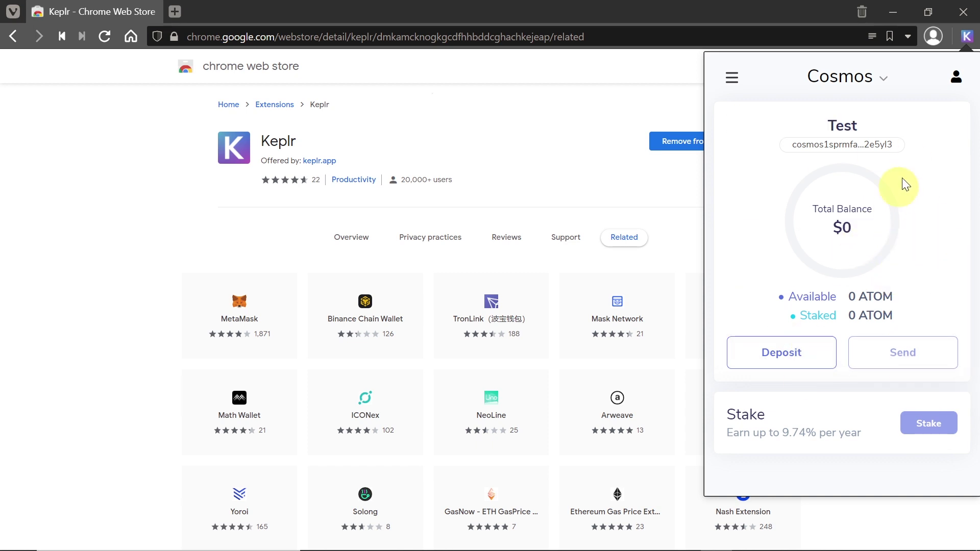
{"action": "left_click", "coordinate": [842, 77]}
Switch the wallet to Kava, review the dashboard, and expand the Cosmos sidebar section.
{"action": "left_click", "coordinate": [850, 138]}
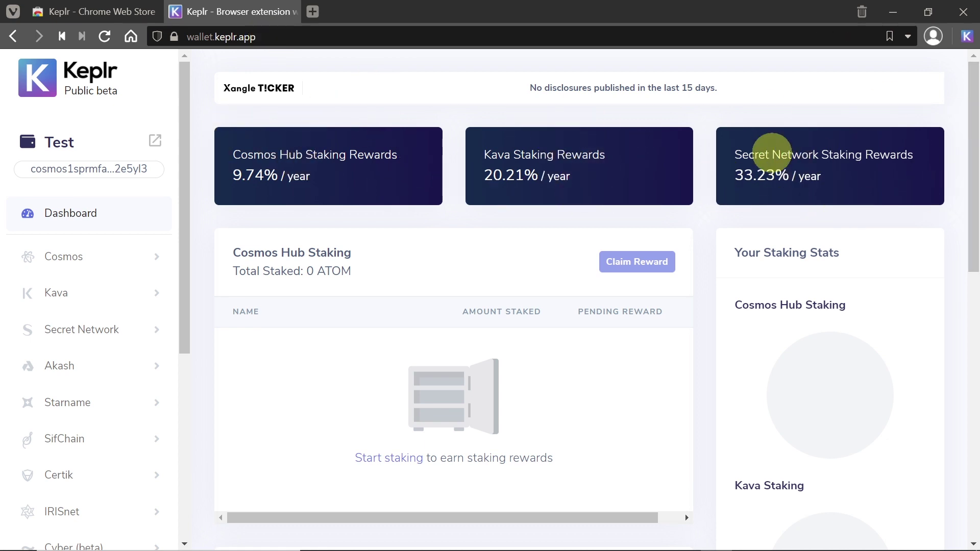
{"action": "scroll", "coordinate": [63, 388], "scroll_direction": "down", "scroll_amount": 2}
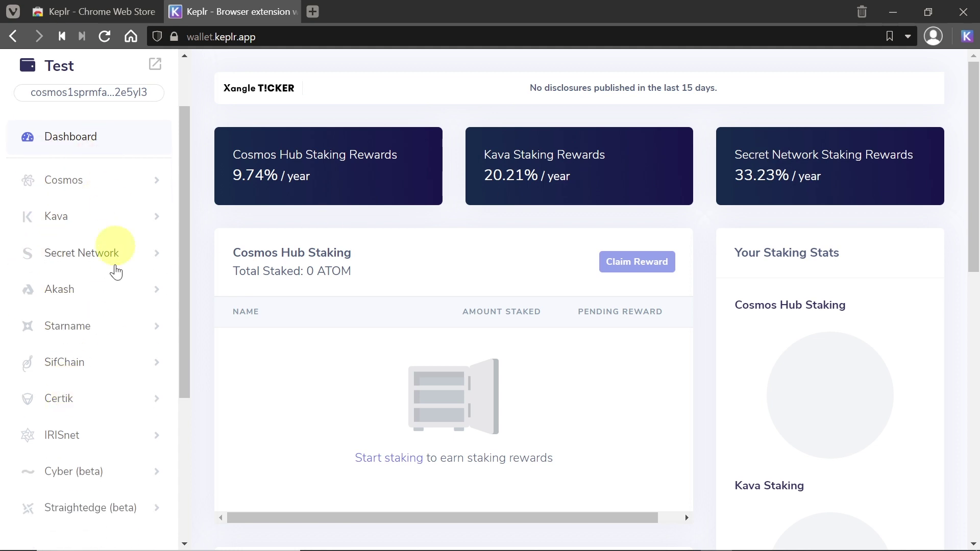
{"action": "scroll", "coordinate": [124, 285], "scroll_direction": "down", "scroll_amount": 2}
{"action": "scroll", "coordinate": [148, 204], "scroll_direction": "up", "scroll_amount": 3}
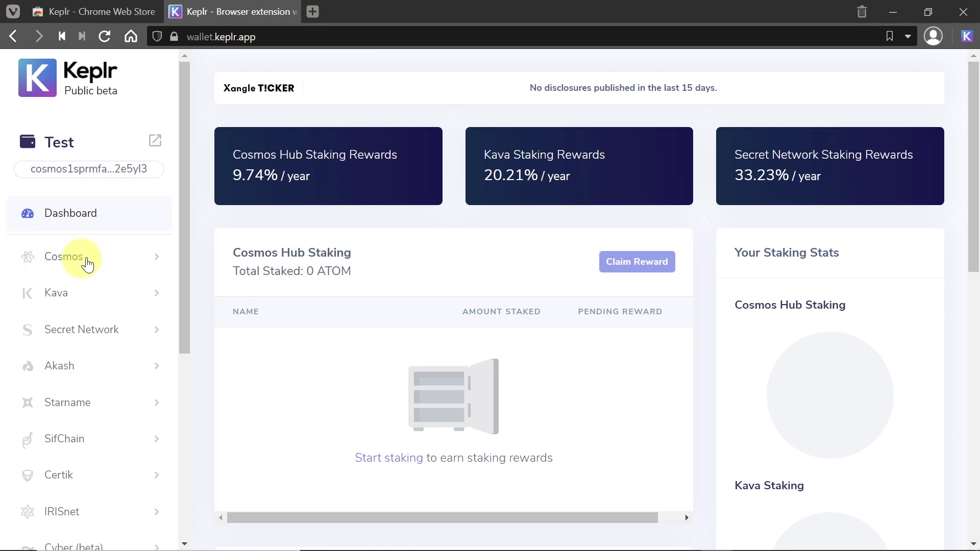
{"action": "left_click", "coordinate": [87, 261]}
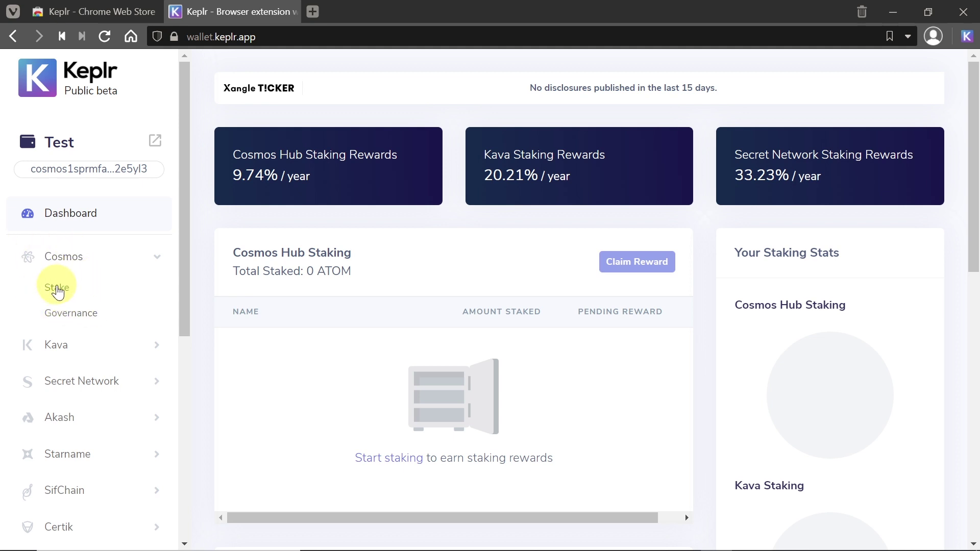
Open the Cosmos Stake page and browse its validator list.
{"action": "left_click", "coordinate": [57, 290]}
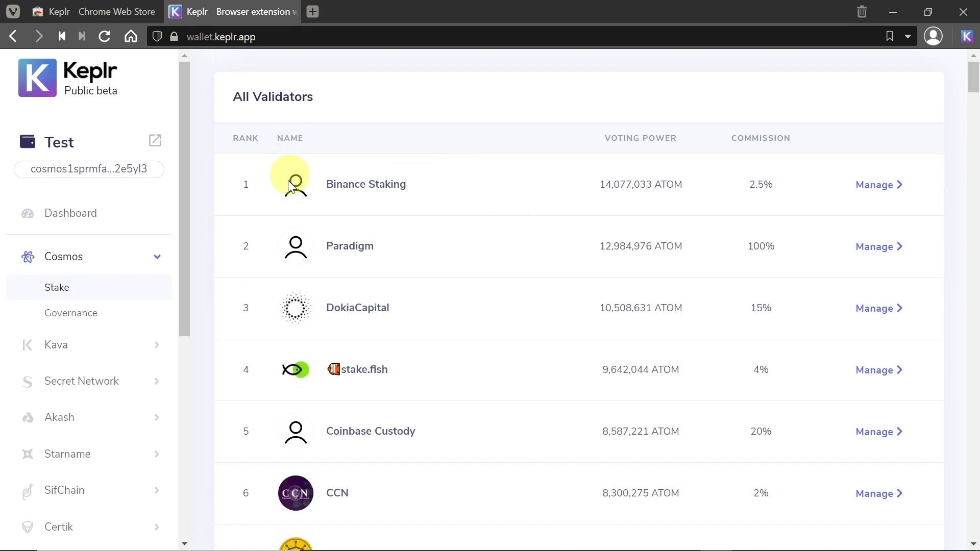
{"action": "scroll", "coordinate": [288, 183], "scroll_direction": "down", "scroll_amount": 2}
{"action": "scroll", "coordinate": [288, 189], "scroll_direction": "down", "scroll_amount": 10}
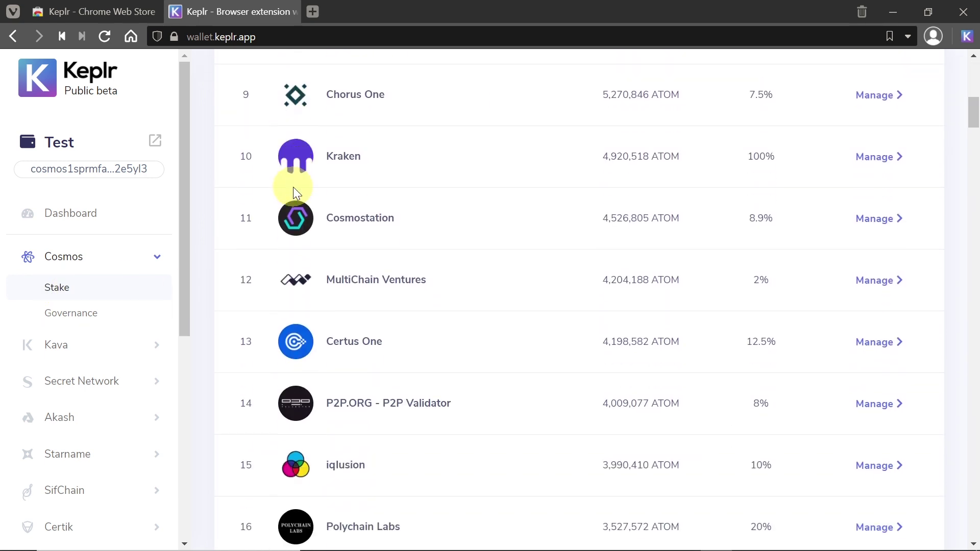
{"action": "scroll", "coordinate": [309, 199], "scroll_direction": "up", "scroll_amount": 8}
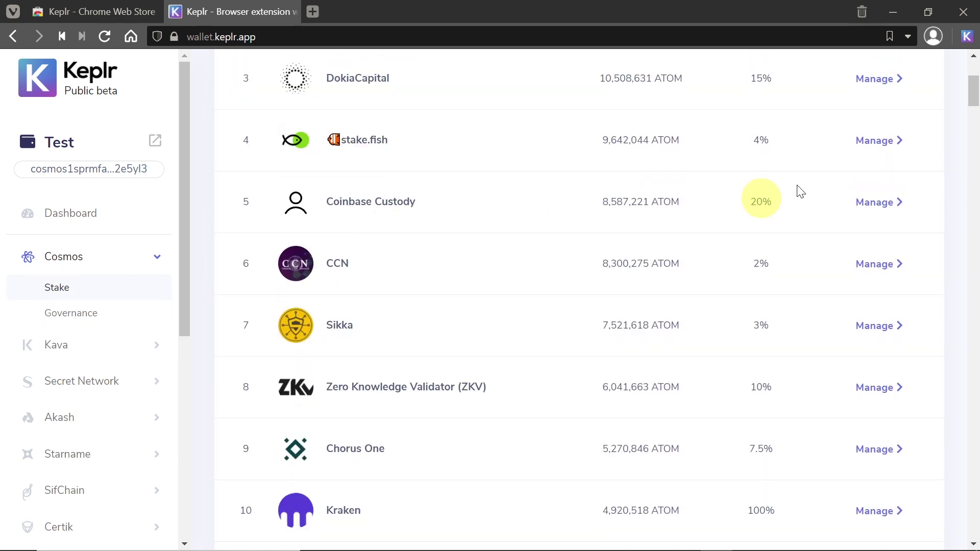
{"action": "scroll", "coordinate": [638, 194], "scroll_direction": "up", "scroll_amount": 1}
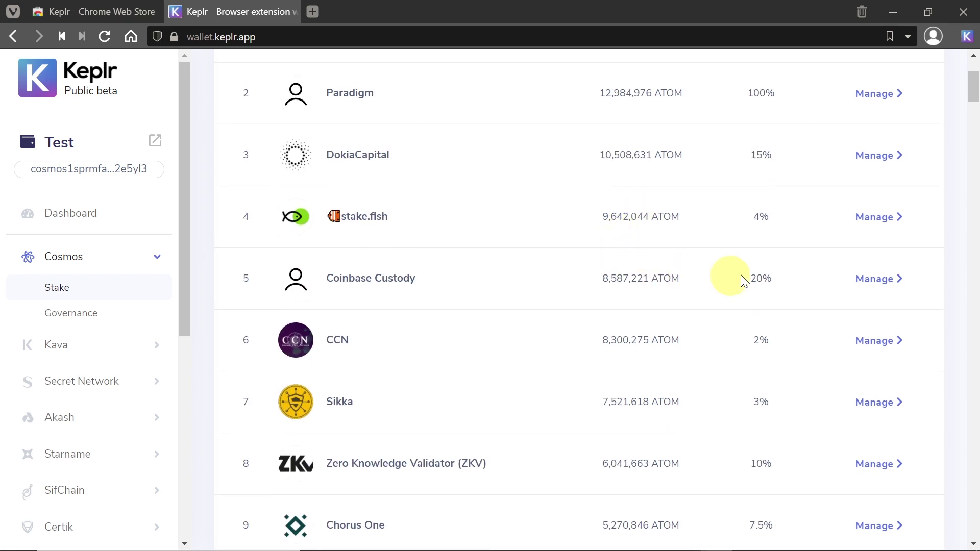
Open the ATOM delegation form for Coinbase Custody, then back out and close it.
{"action": "left_click", "coordinate": [879, 279]}
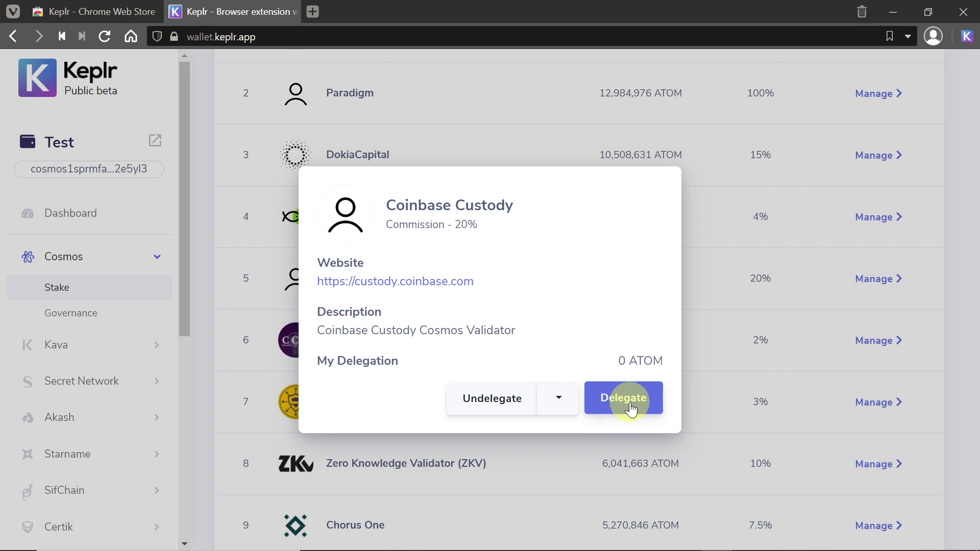
{"action": "left_click", "coordinate": [631, 409]}
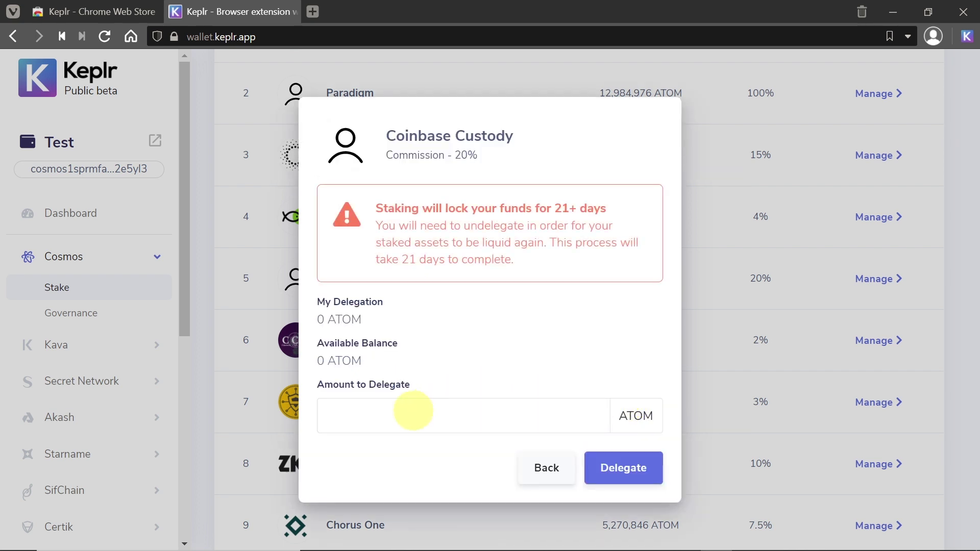
{"action": "left_click", "coordinate": [358, 413]}
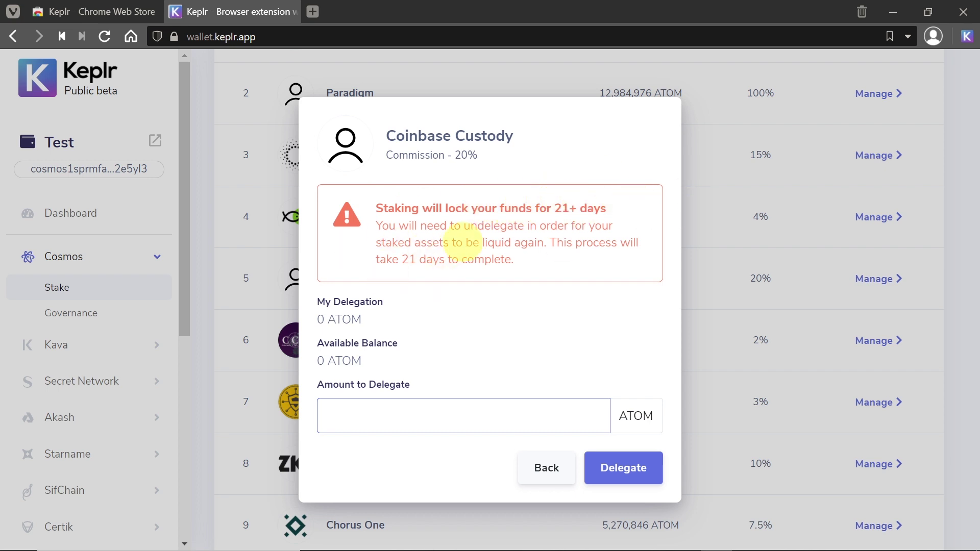
{"action": "left_click", "coordinate": [535, 476]}
{"action": "left_click", "coordinate": [814, 277]}
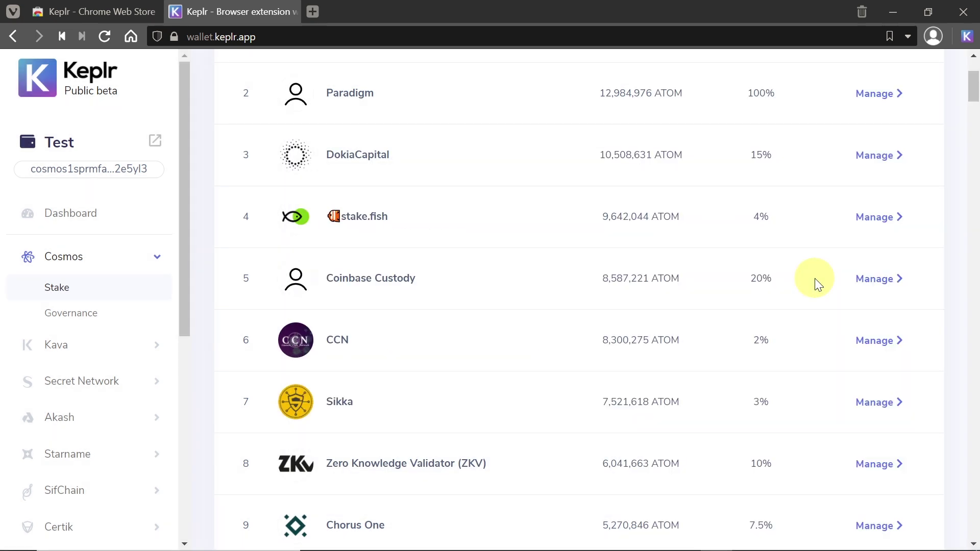
Scroll up to the top of the All Validators list.
{"action": "scroll", "coordinate": [598, 208], "scroll_direction": "up", "scroll_amount": 3}
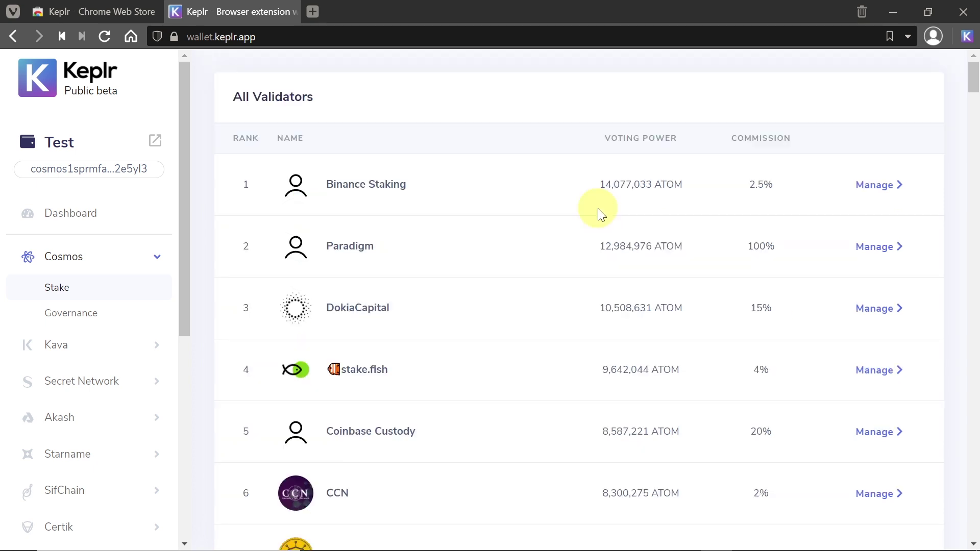